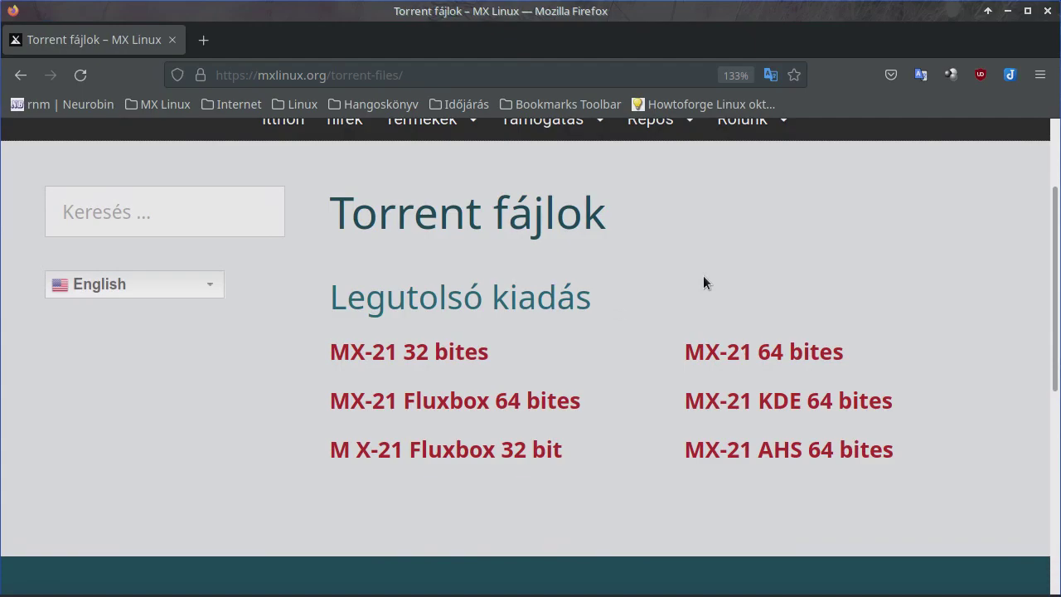
Step: View the MX-21 torrent list, including MX-21 AHS 64-bit, on mxlinux.org/torrent-files/
mouse_move(628, 594)
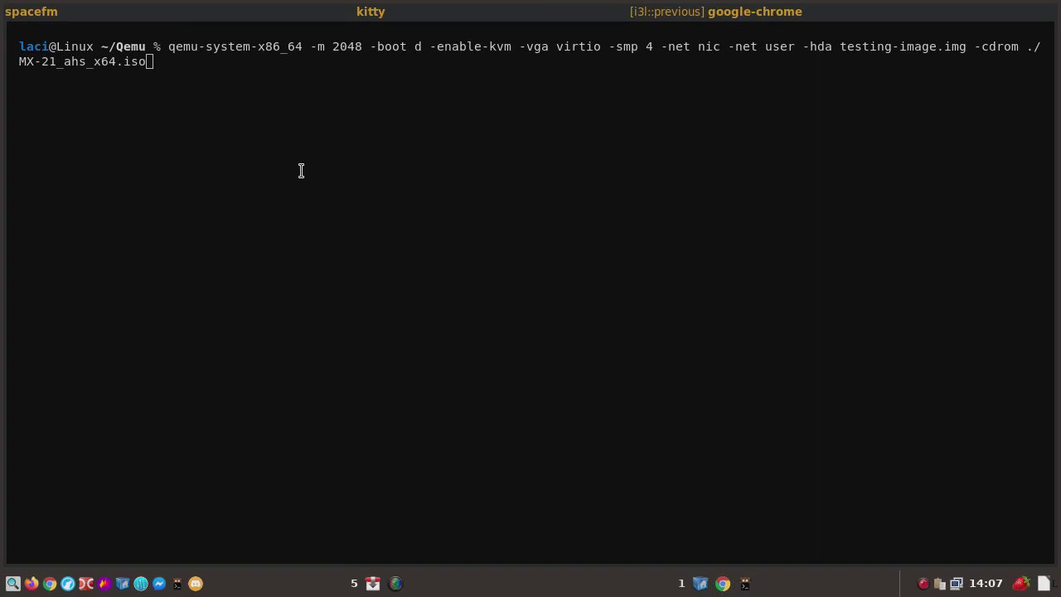
Step: Run the qemu-system-x86_64 command booting MX-21_ahs_x64.iso with 2048 MB RAM and testing-image.img
left_click(403, 191)
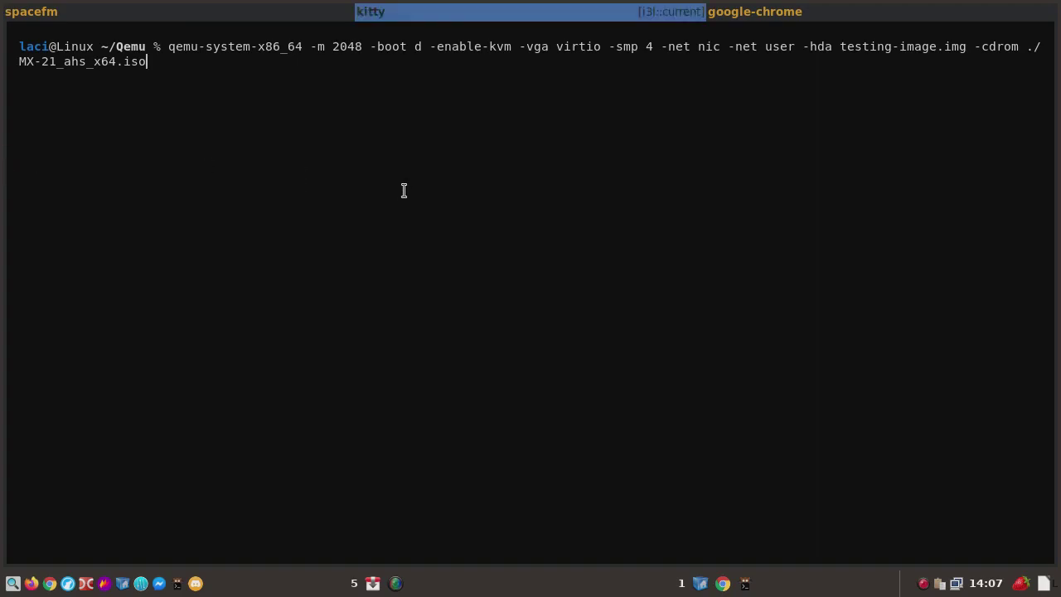
key("Return")
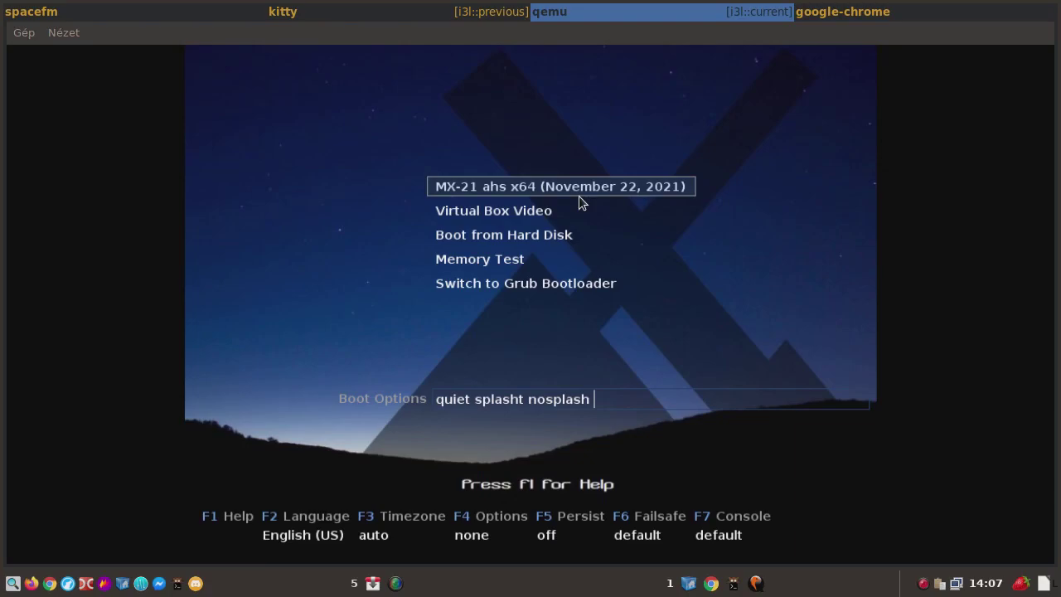
Step: Boot the default MX-21 ahs x64 (November 22, 2021) entry into the live desktop
key("Return")
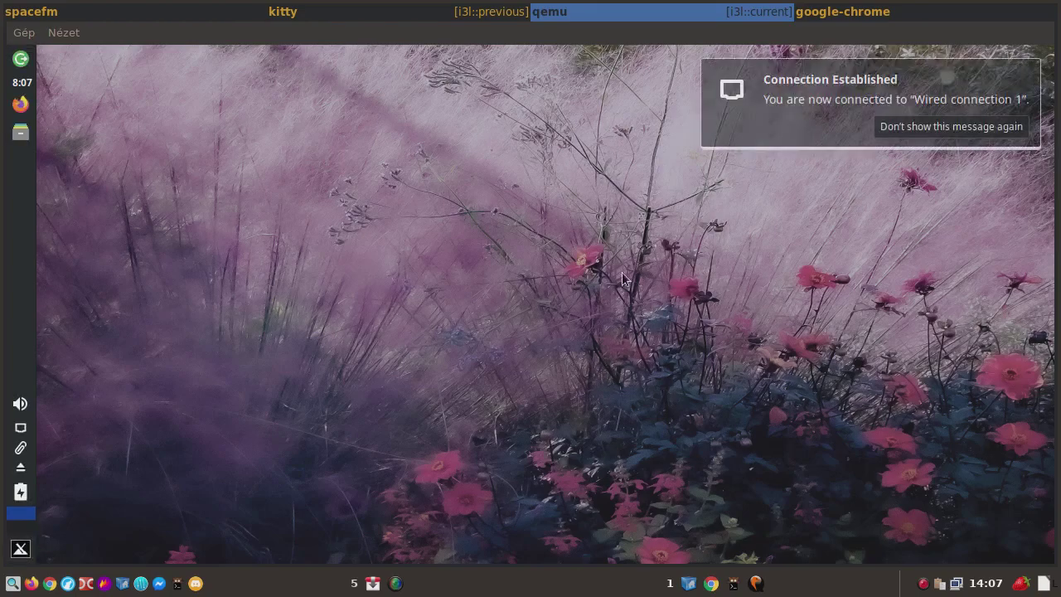
Step: Dismiss the Connection Established notice and close the MX Welcome window
left_click(724, 124)
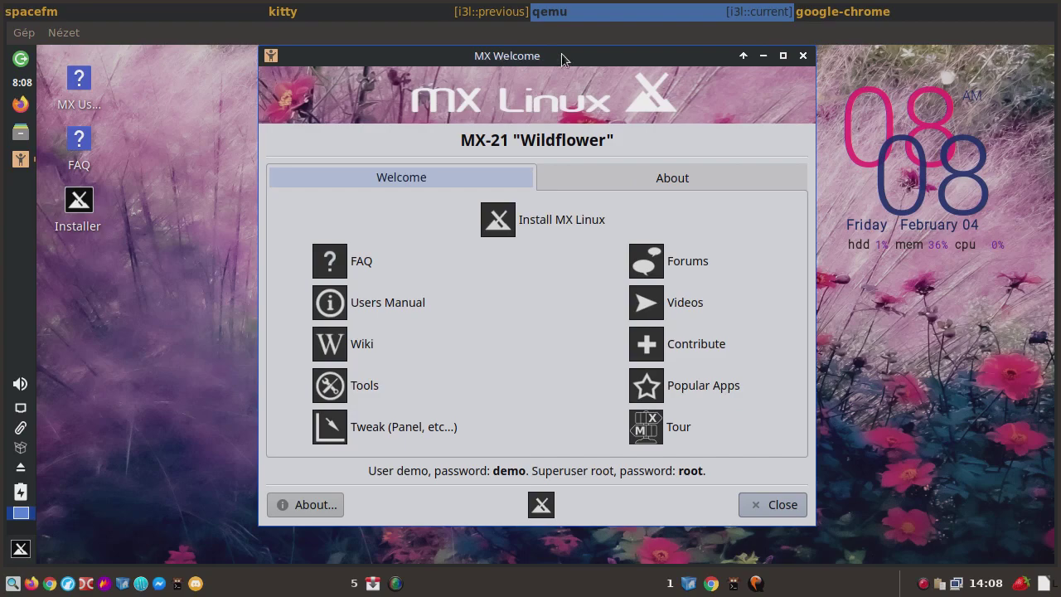
left_click(801, 56)
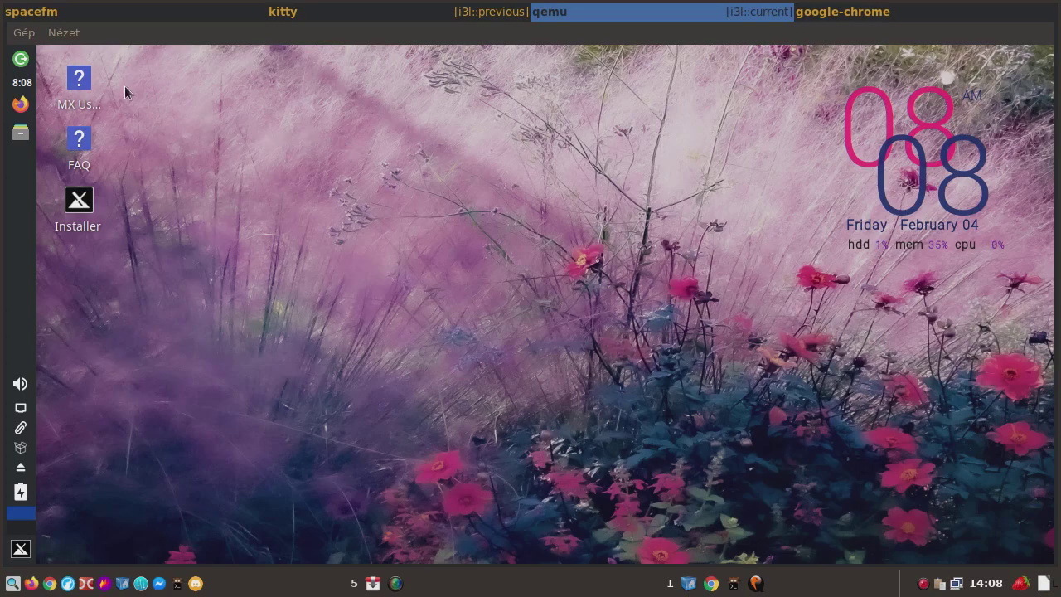
Step: Switch the QEMU display to fullscreen from the Nézet menu
left_click(70, 38)
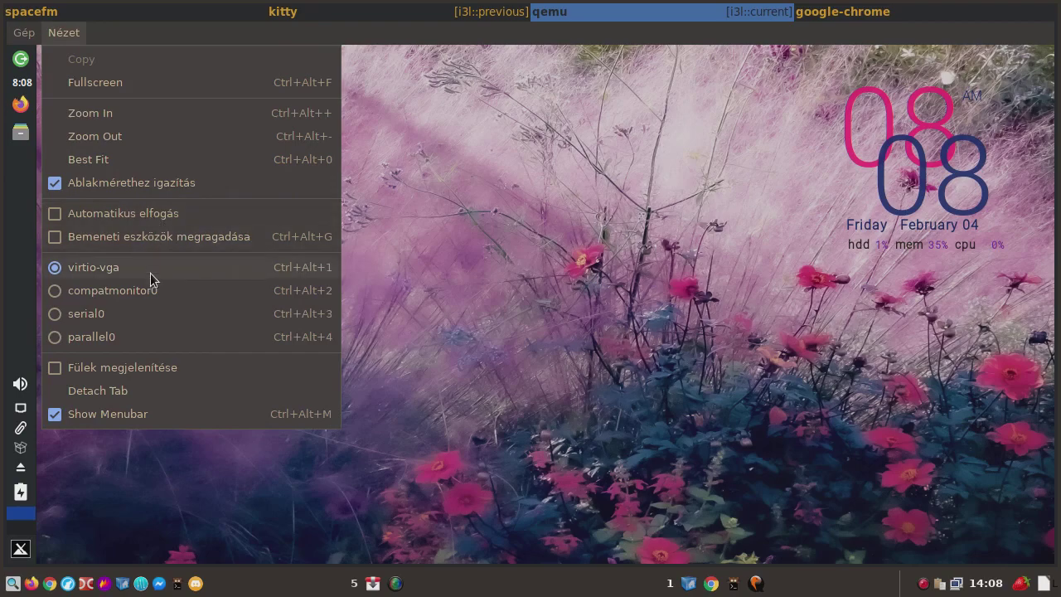
left_click(142, 84)
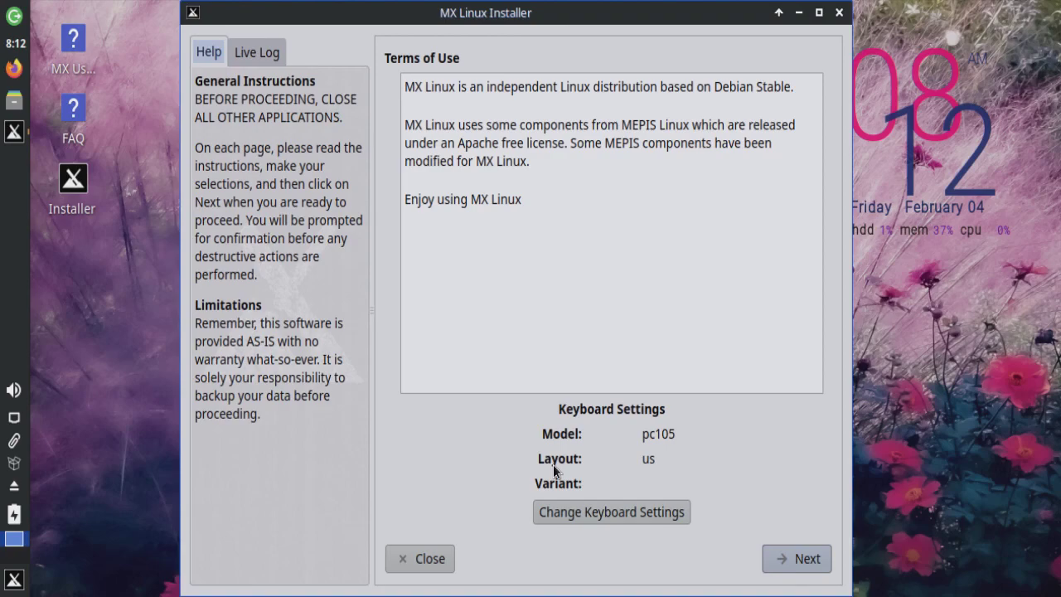
Step: Add the Hungarian (standard) keyboard layout and place it ahead of English (US)
left_click(619, 511)
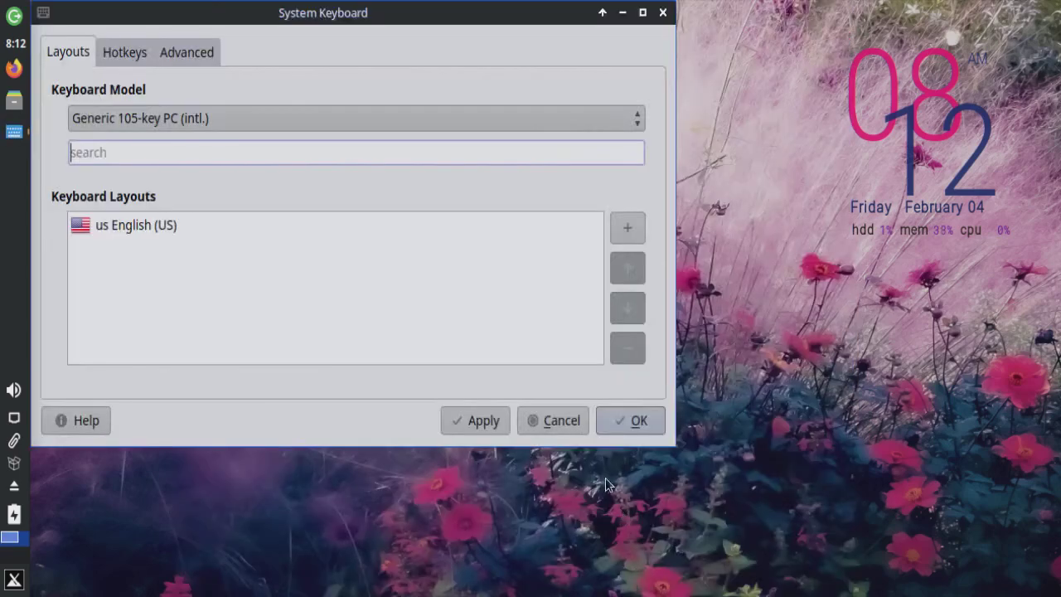
left_click(634, 230)
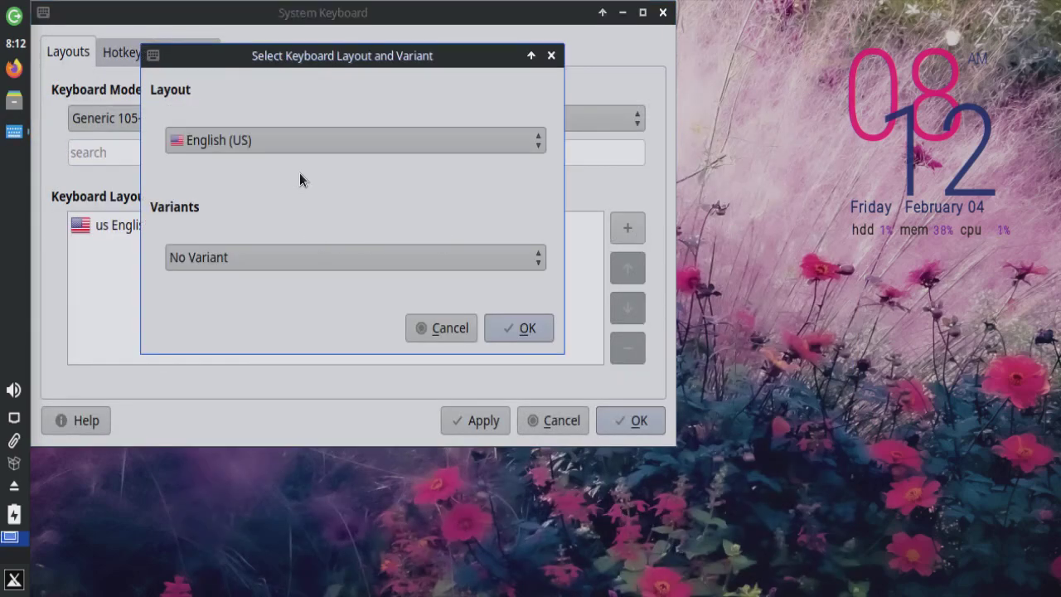
left_click(304, 146)
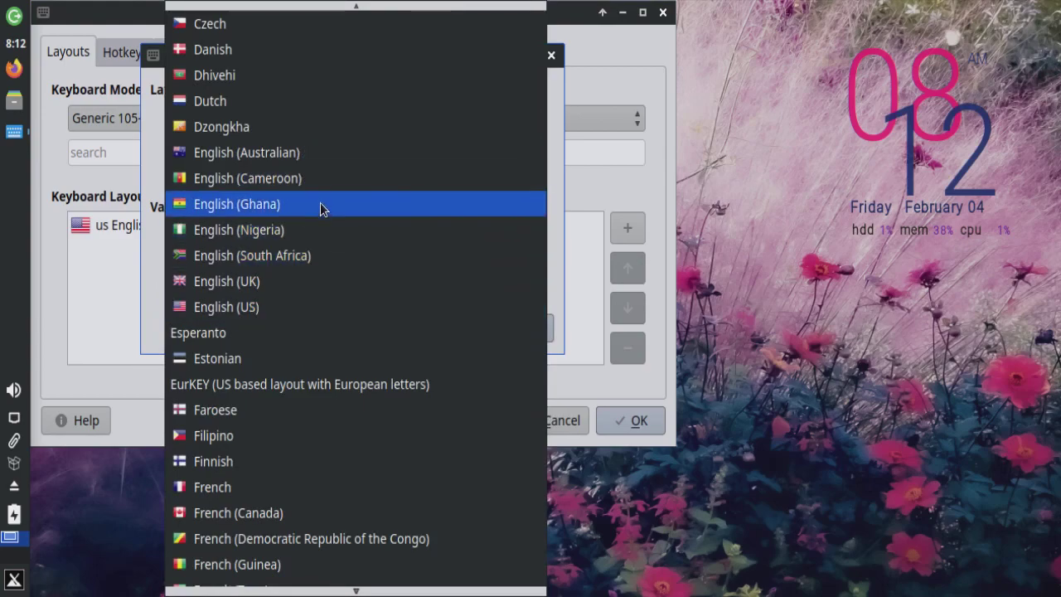
scroll(321, 248, "down", 5)
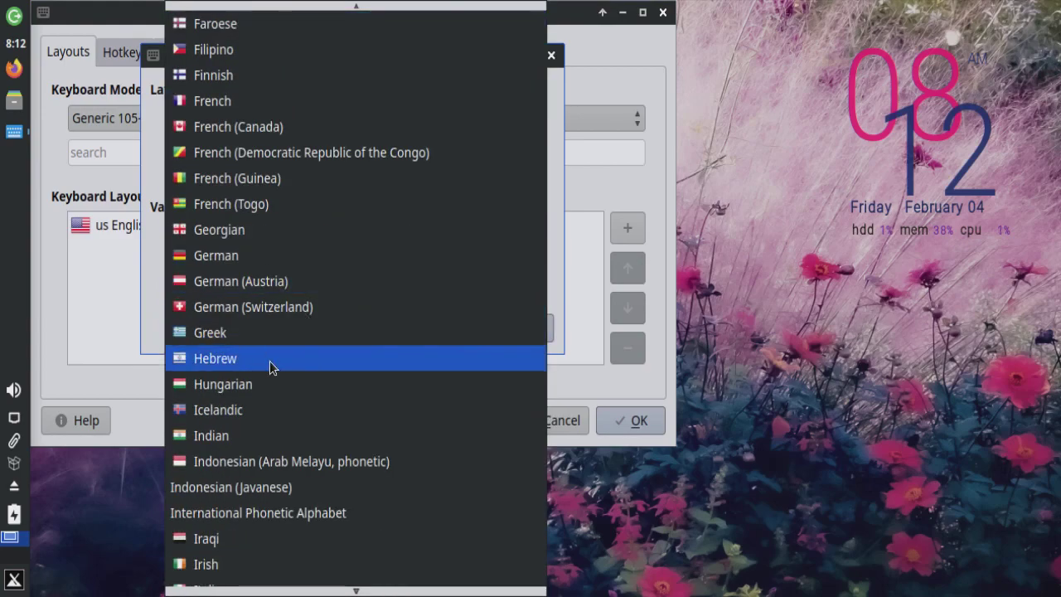
left_click(254, 384)
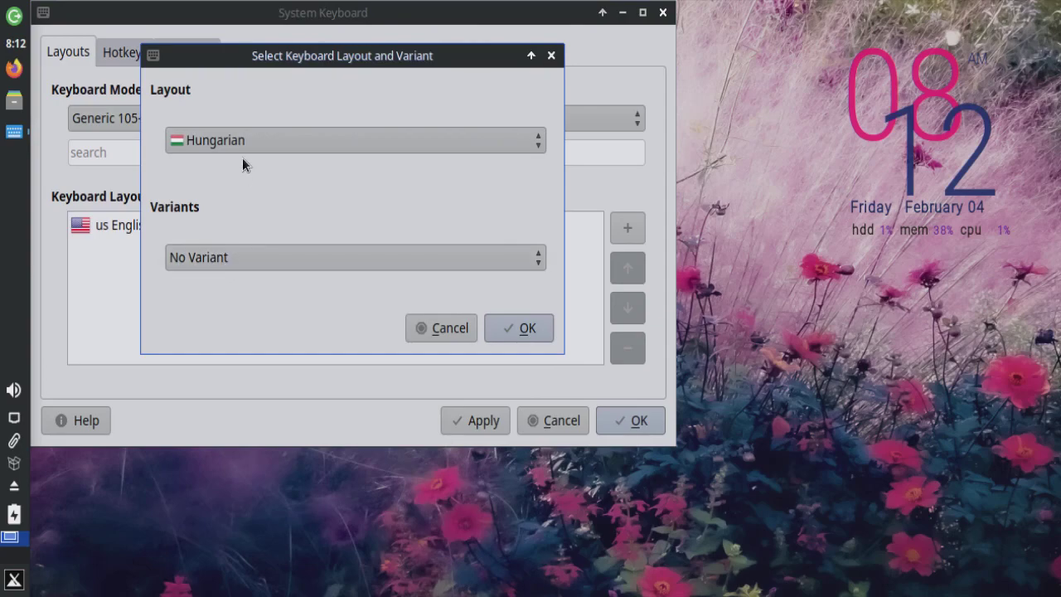
left_click(244, 255)
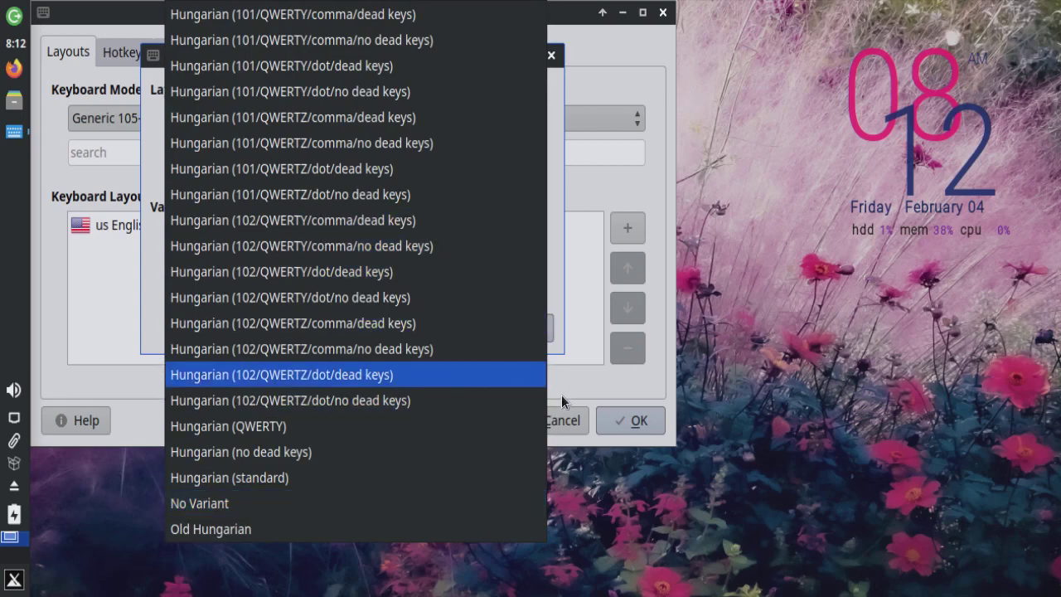
left_click(421, 483)
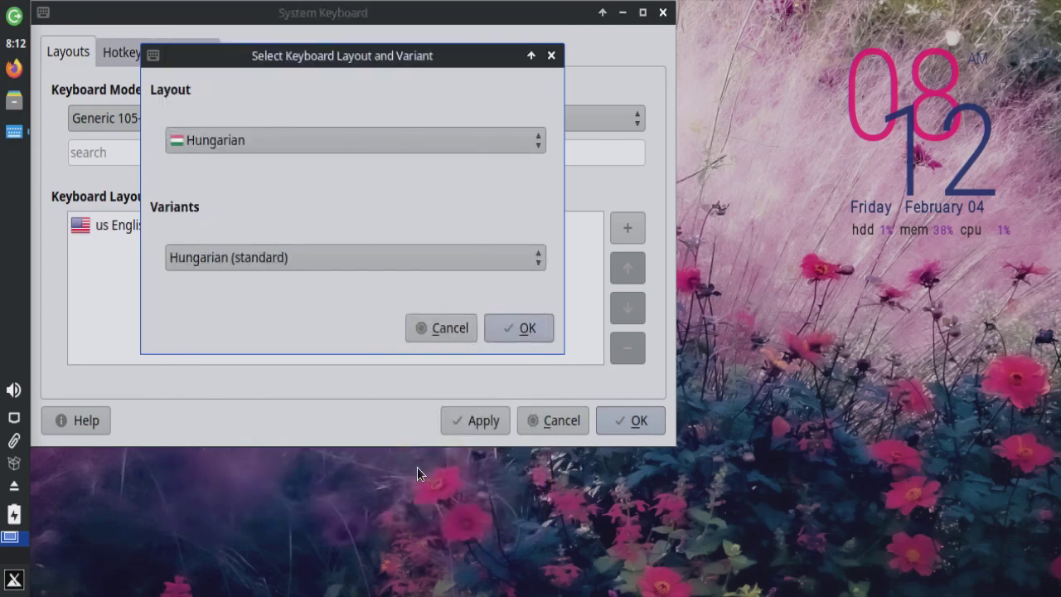
left_click(514, 329)
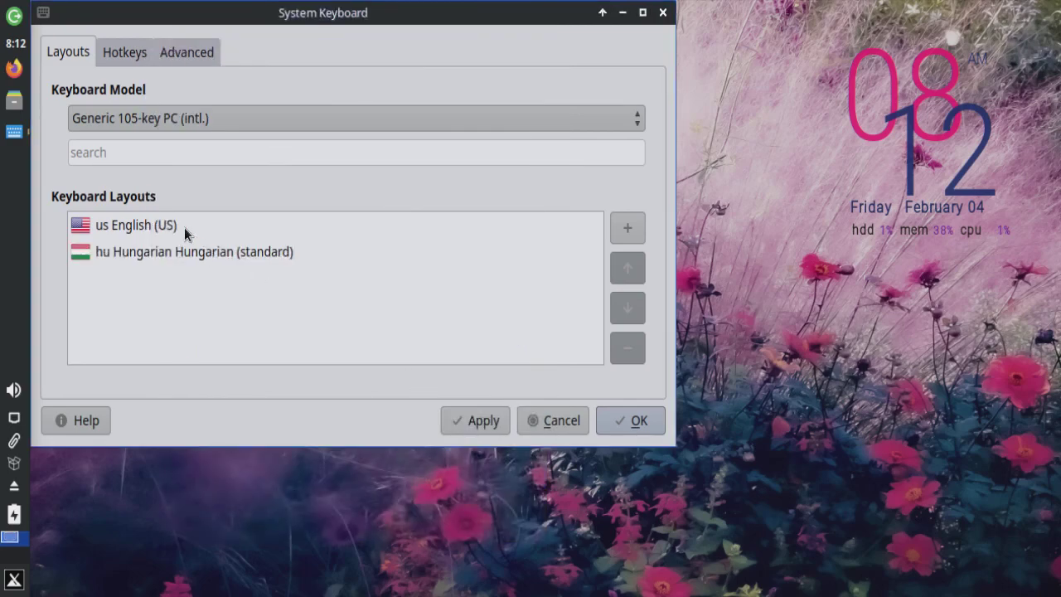
left_click(121, 228)
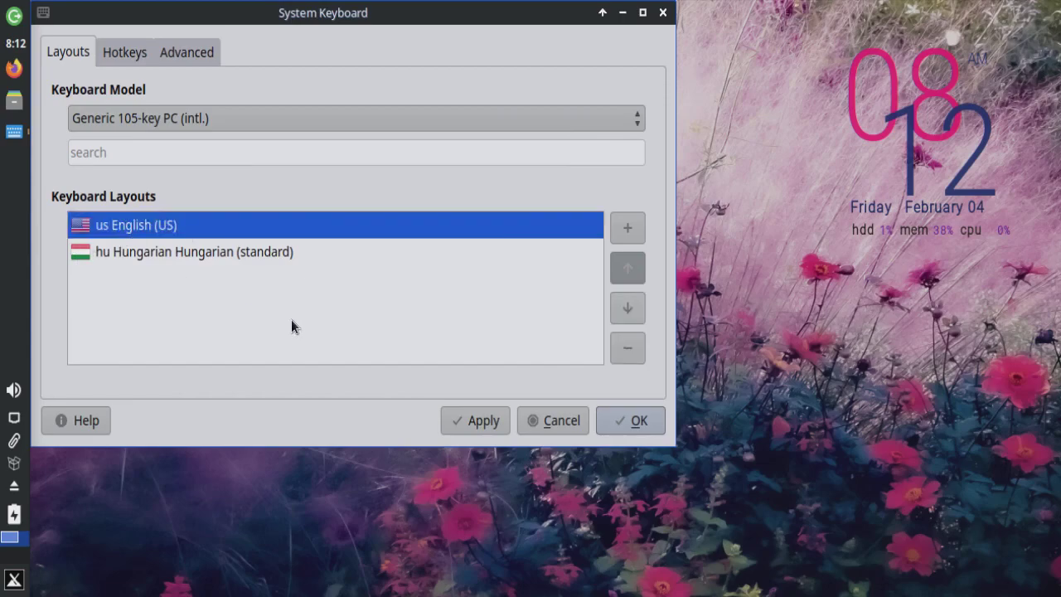
left_click(626, 309)
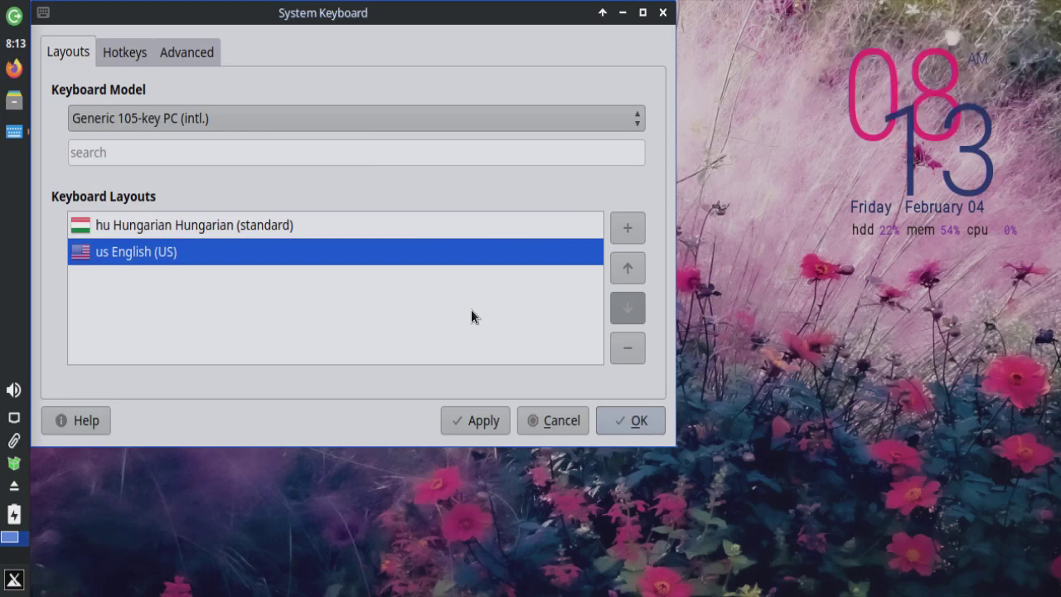
Step: Review the Hotkeys and Advanced keyboard tabs, then accept the hu us layouts with OK
left_click(123, 51)
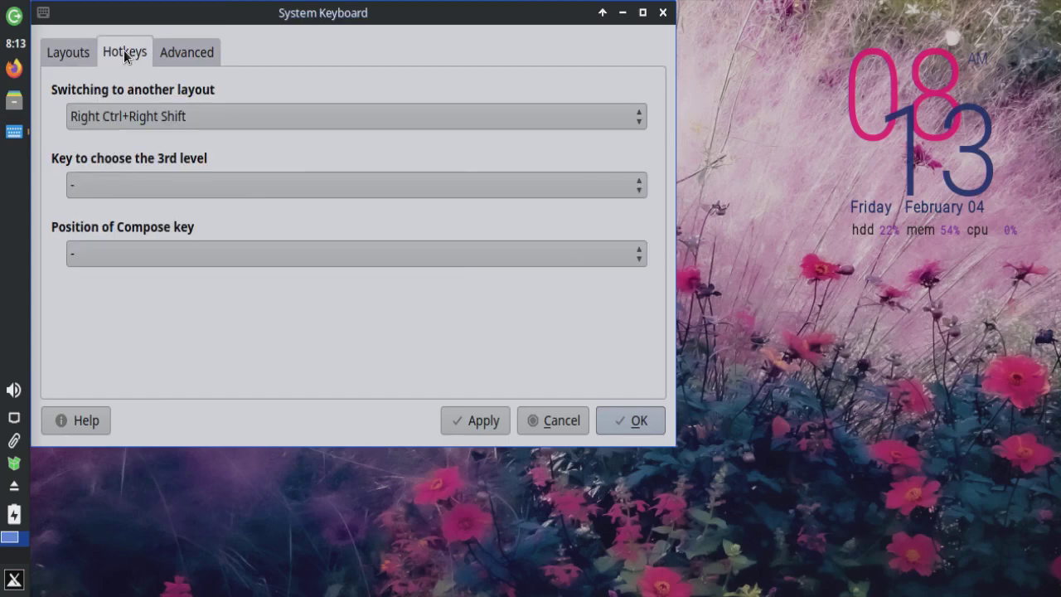
left_click(180, 53)
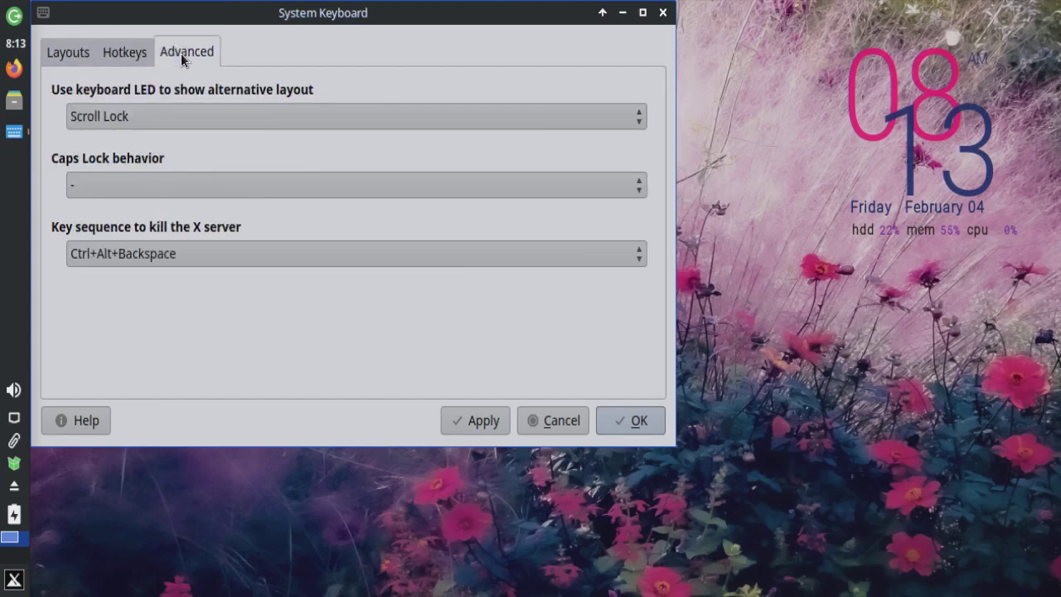
left_click(72, 53)
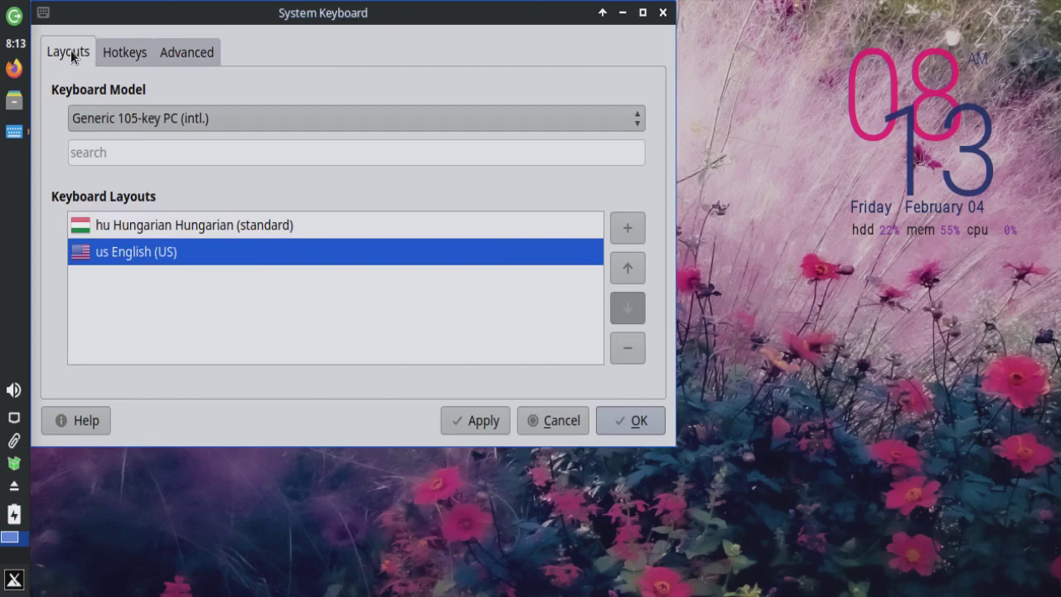
left_click(97, 53)
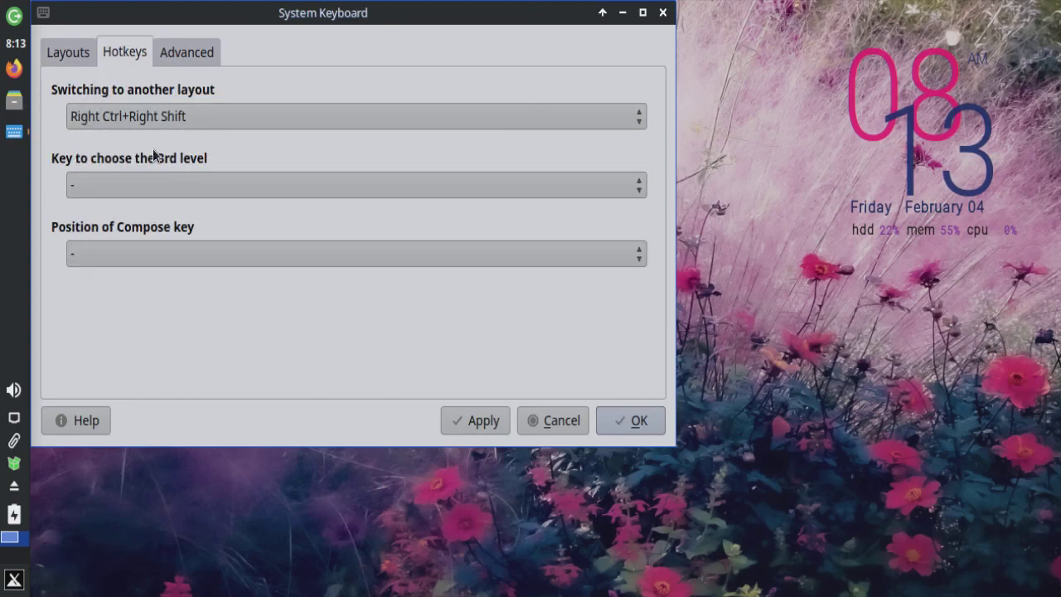
left_click(61, 53)
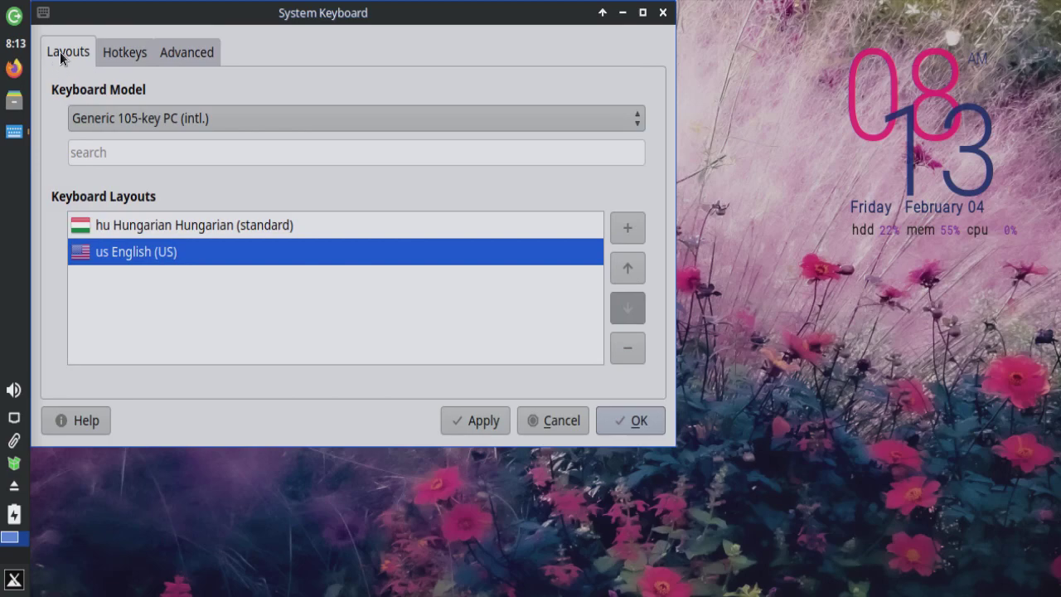
left_click(623, 418)
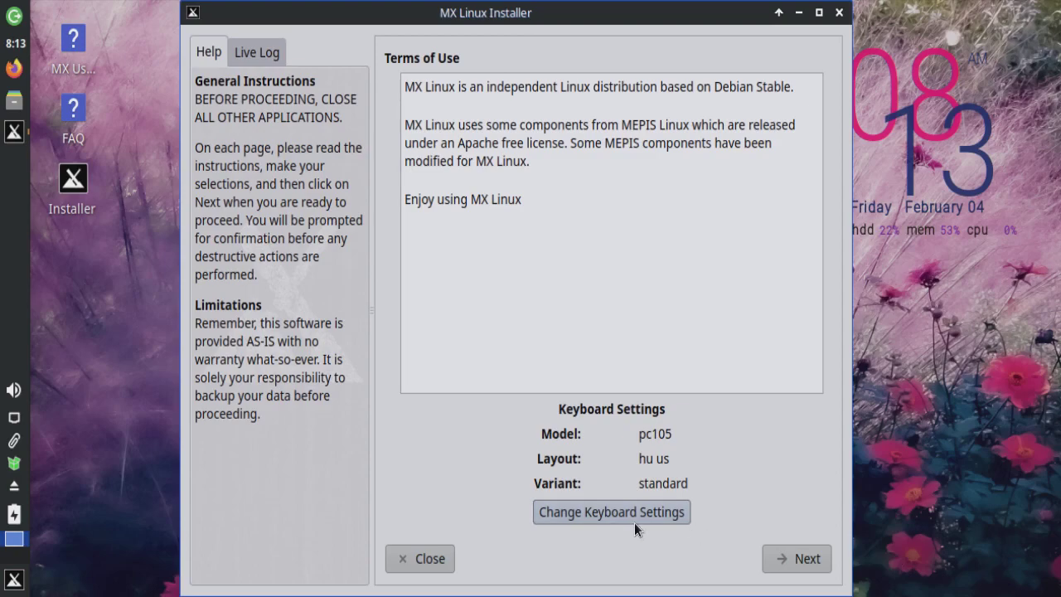
Step: Advance past Terms of Use and choose a regular install using the entire 30 GB disk
left_click(787, 560)
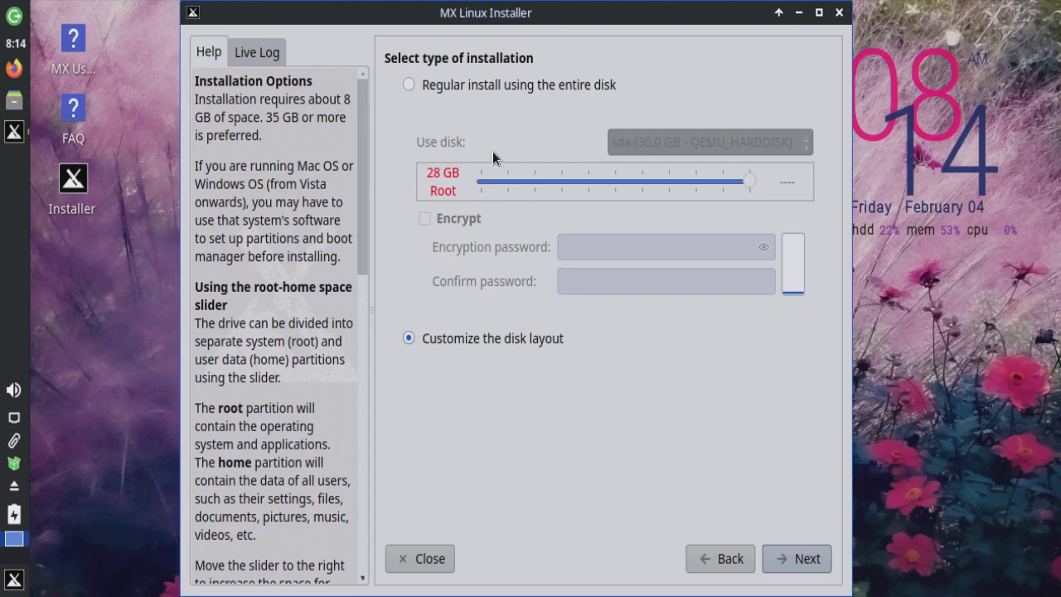
left_click(410, 85)
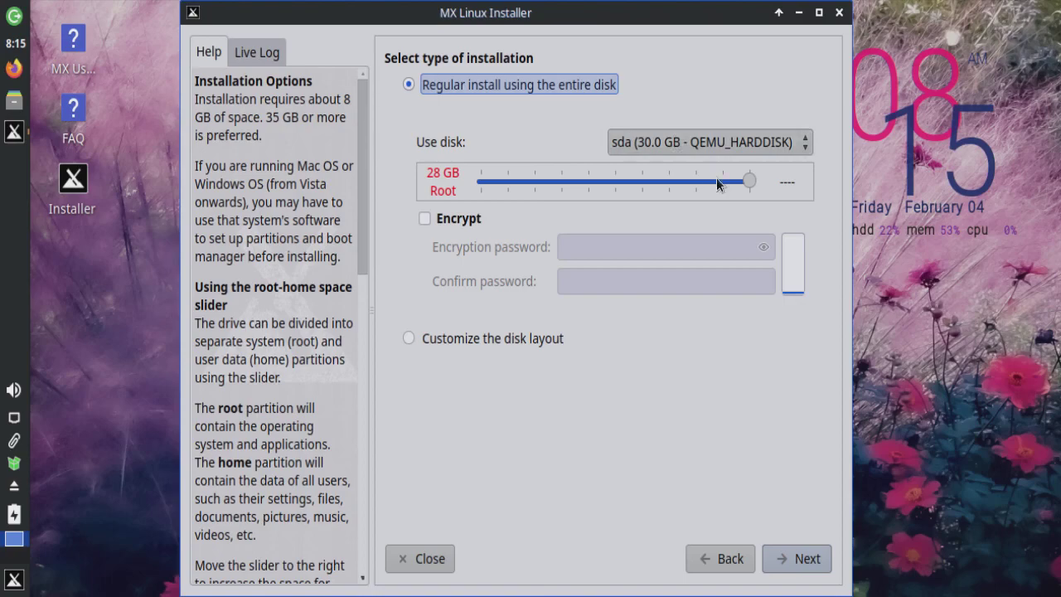
Step: Drag the root/home slider to split the disk into 13 GB root and 16 GB home
left_click_drag(746, 179, 598, 186)
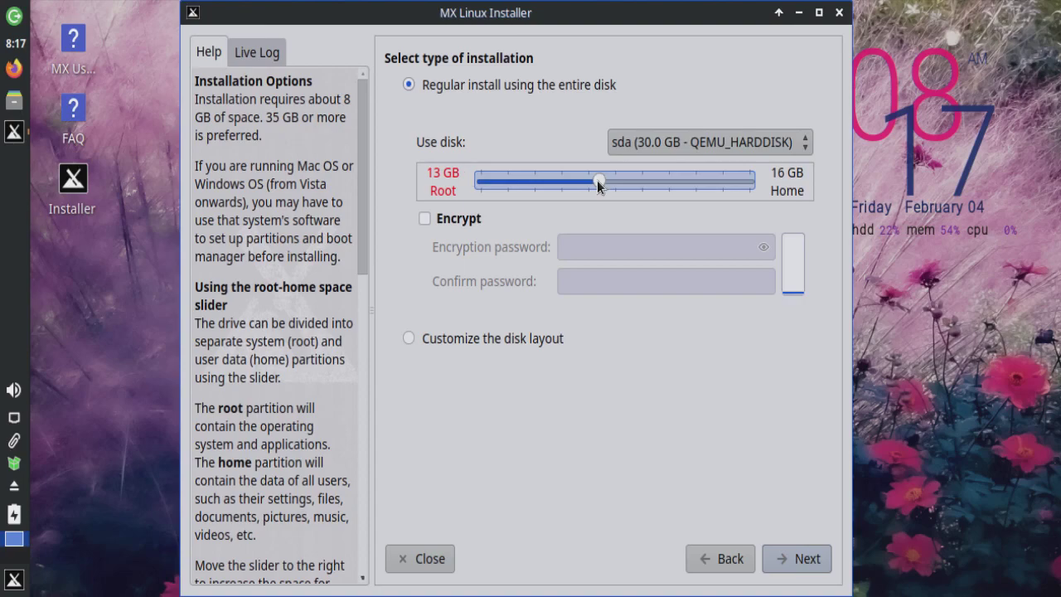
Step: Readjust the root/home slider so root takes 15 GB and home 13 GB
left_click_drag(598, 186, 560, 172)
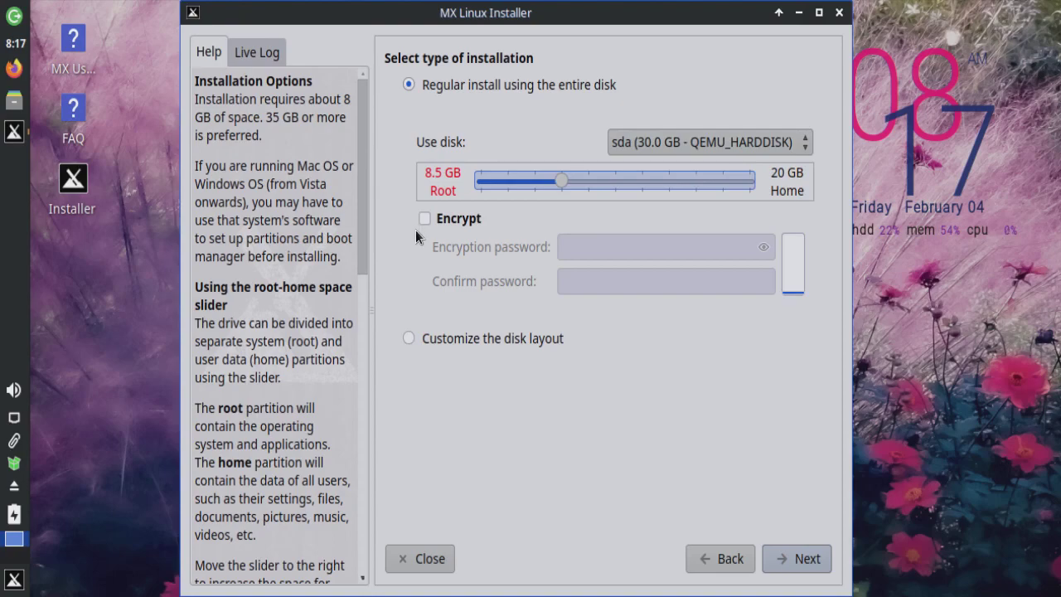
left_click_drag(563, 182, 623, 182)
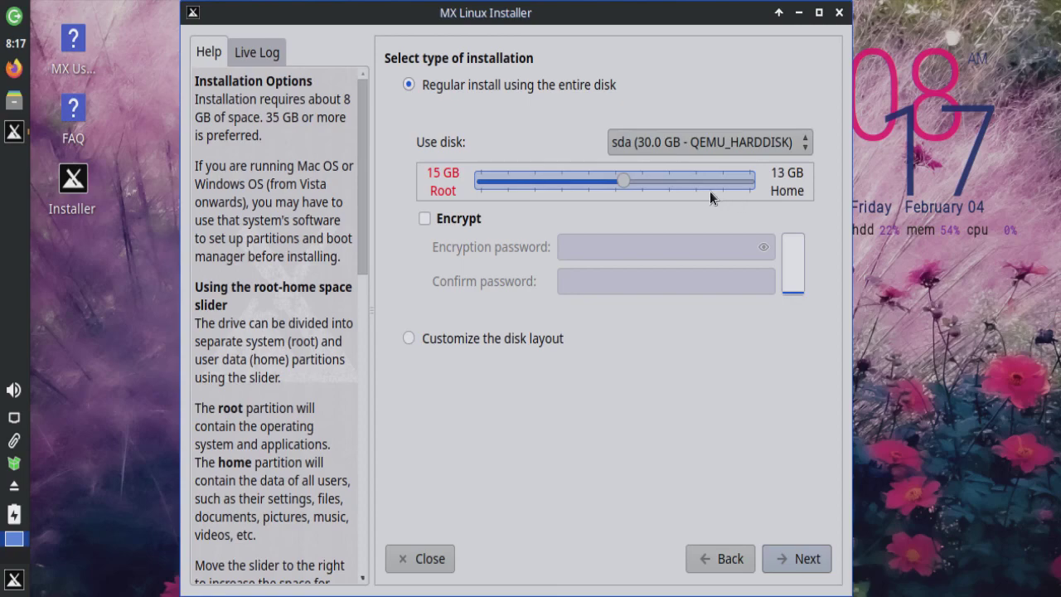
mouse_move(709, 192)
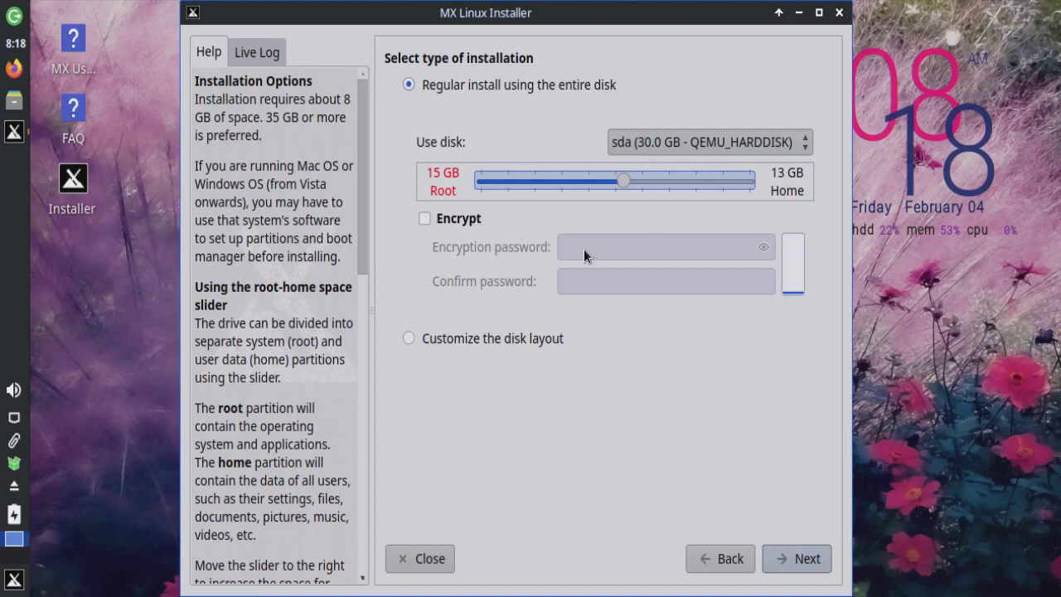
Step: Toggle encryption on and off, then check the Use disk list shows sda (30.0 GB - QEMU_HARDDISK)
left_click(425, 219)
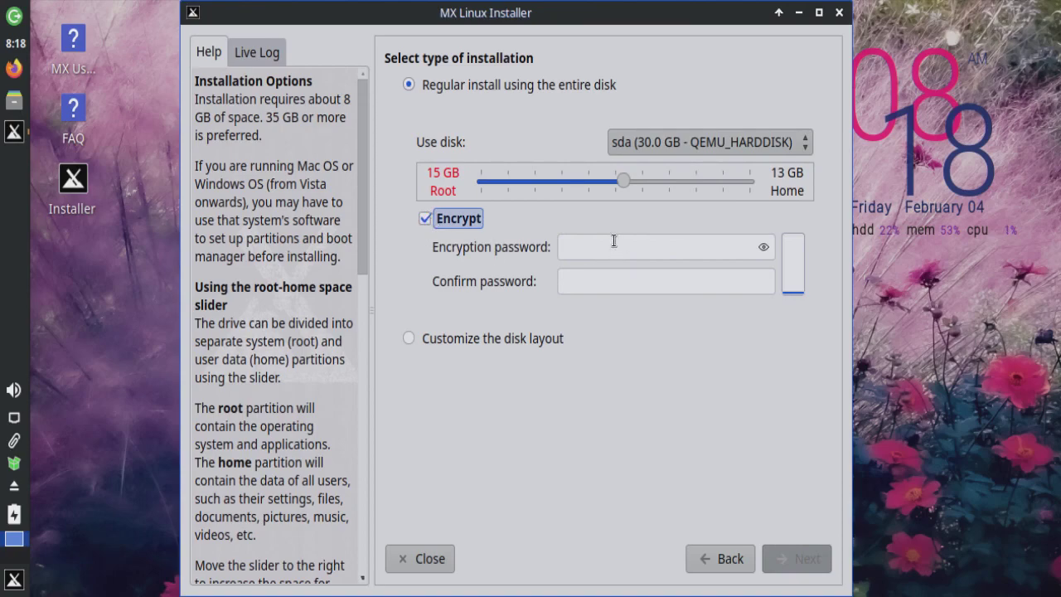
left_click(428, 218)
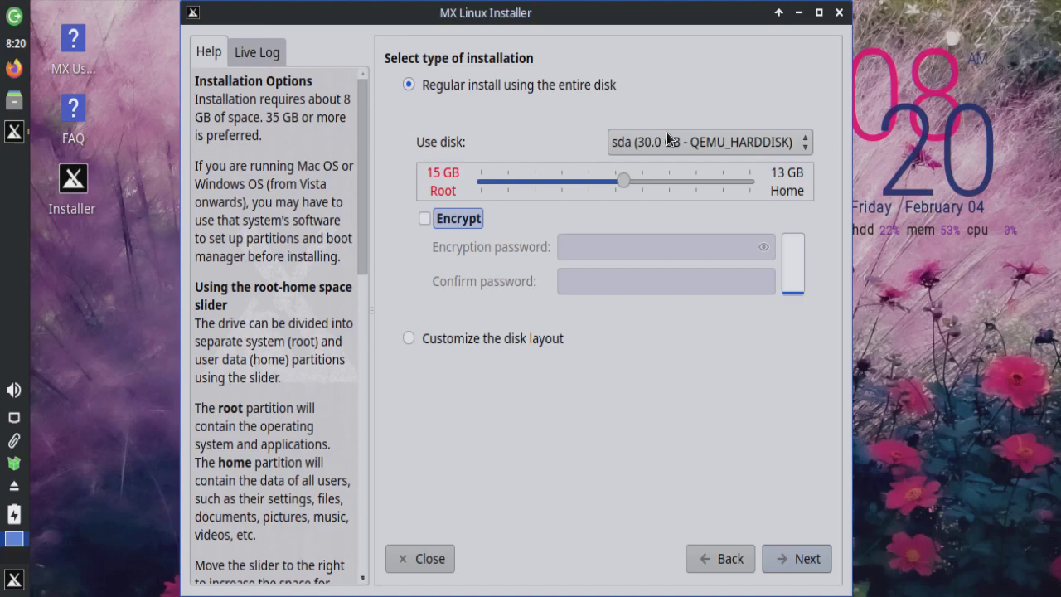
left_click(754, 142)
Step: Choose 'Customize the disk layout' for the 30 GB sda disk instead of a regular whole-disk install
left_click(754, 142)
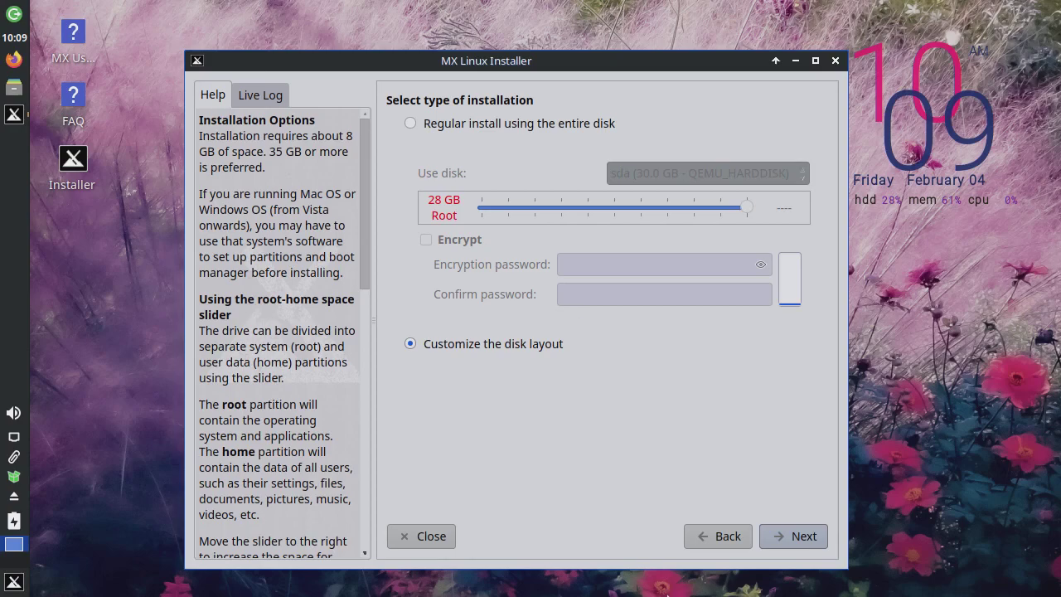
Step: Mark the 15.1 GB sda1 as the ext4 root partition and the 1.5 GB sda2 as swap
left_click(785, 537)
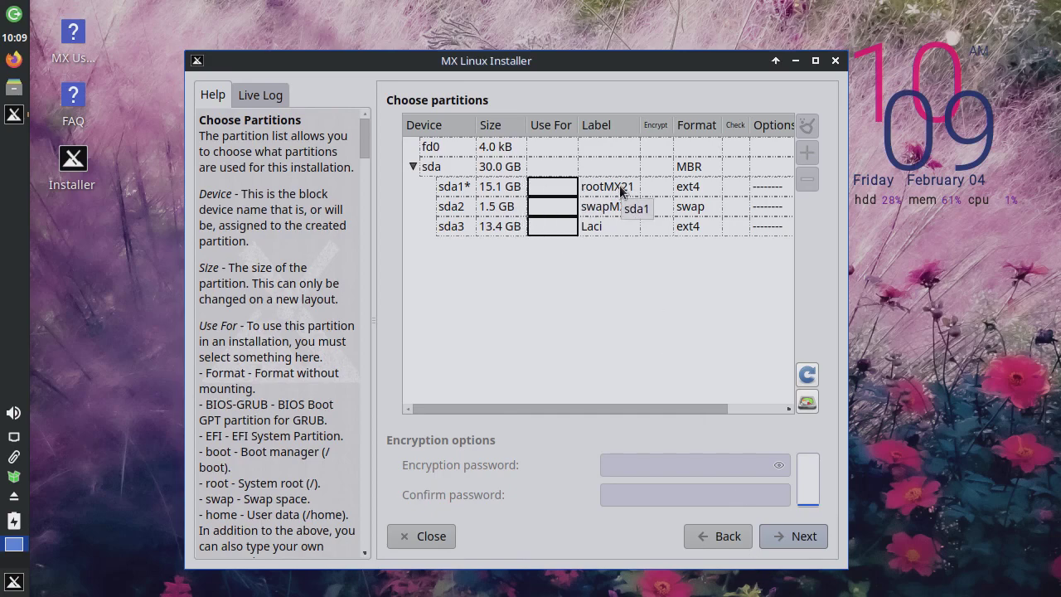
left_click(568, 186)
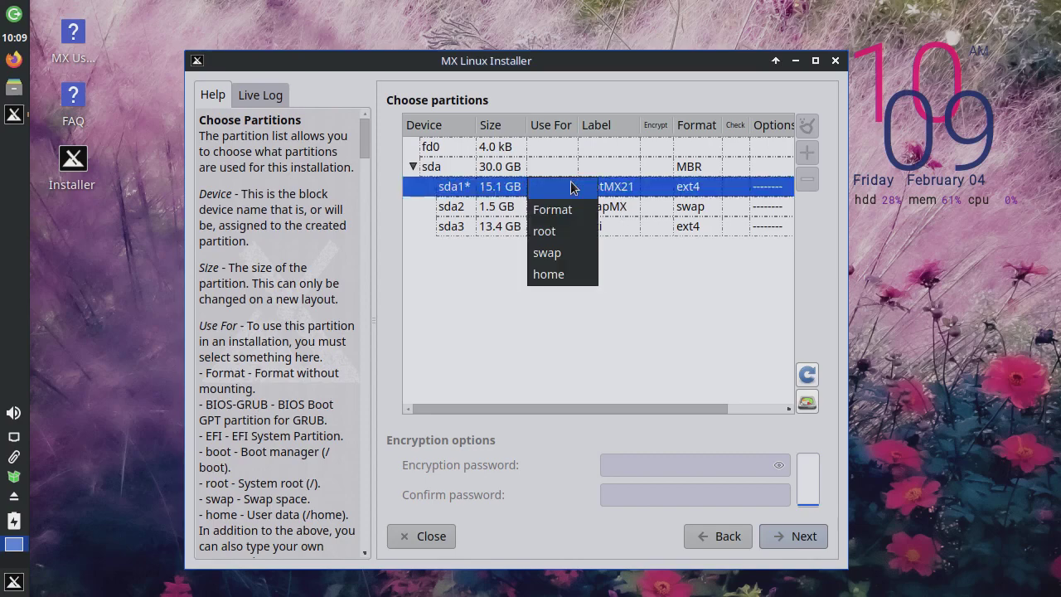
left_click(559, 232)
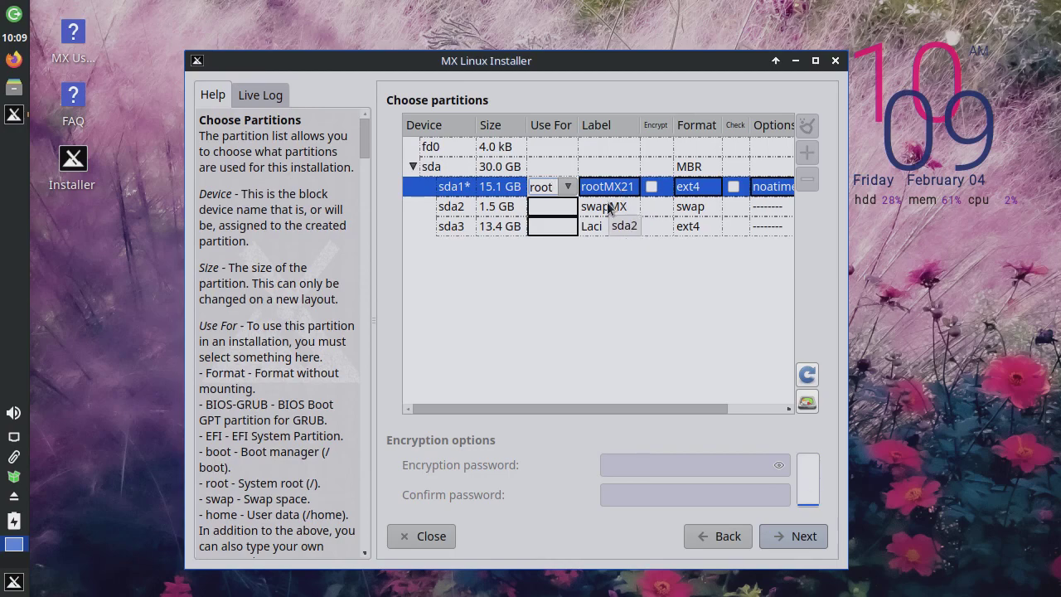
left_click(553, 206)
left_click(567, 207)
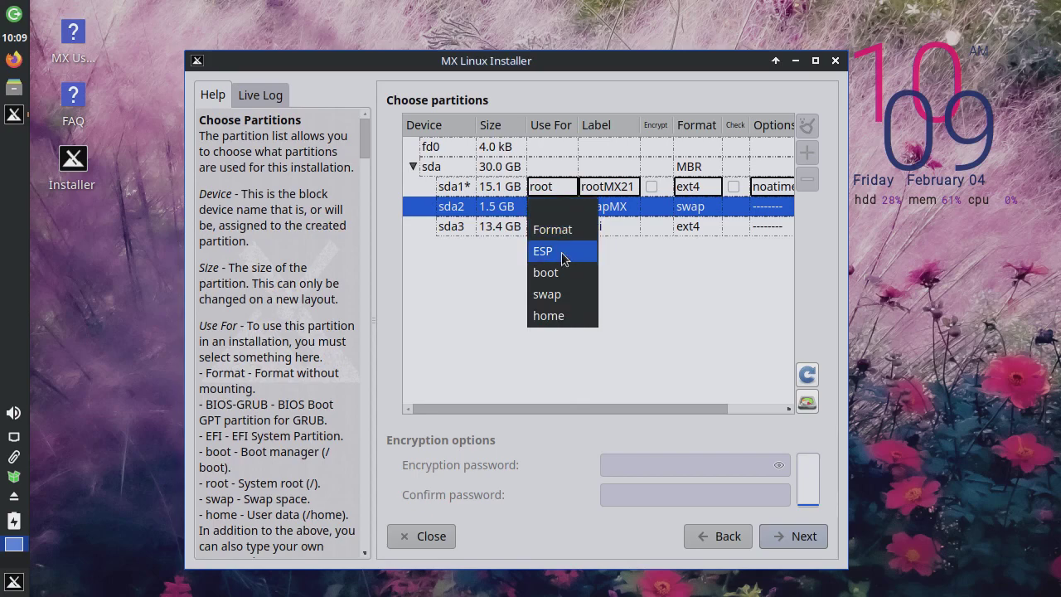
left_click(567, 294)
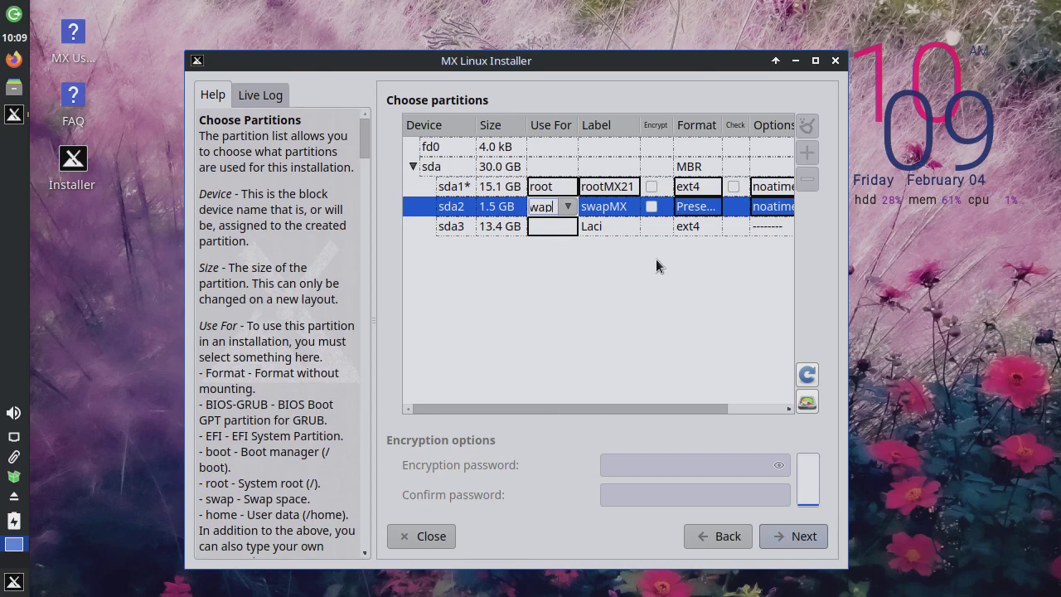
left_click(455, 227)
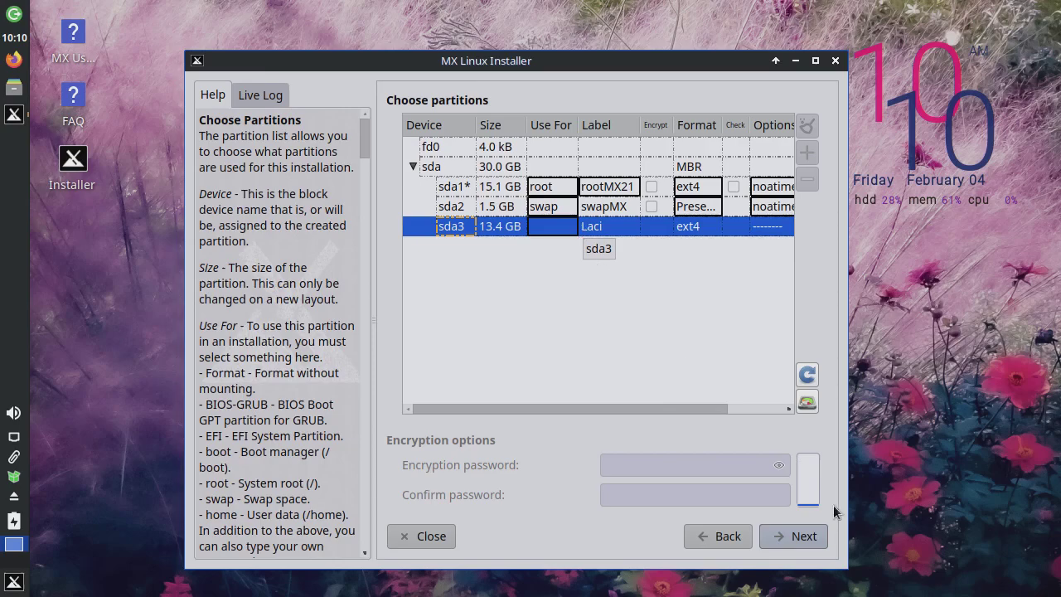
Step: Launch GParted from the installer, reposition its window, and select /dev/sda3
left_click(807, 403)
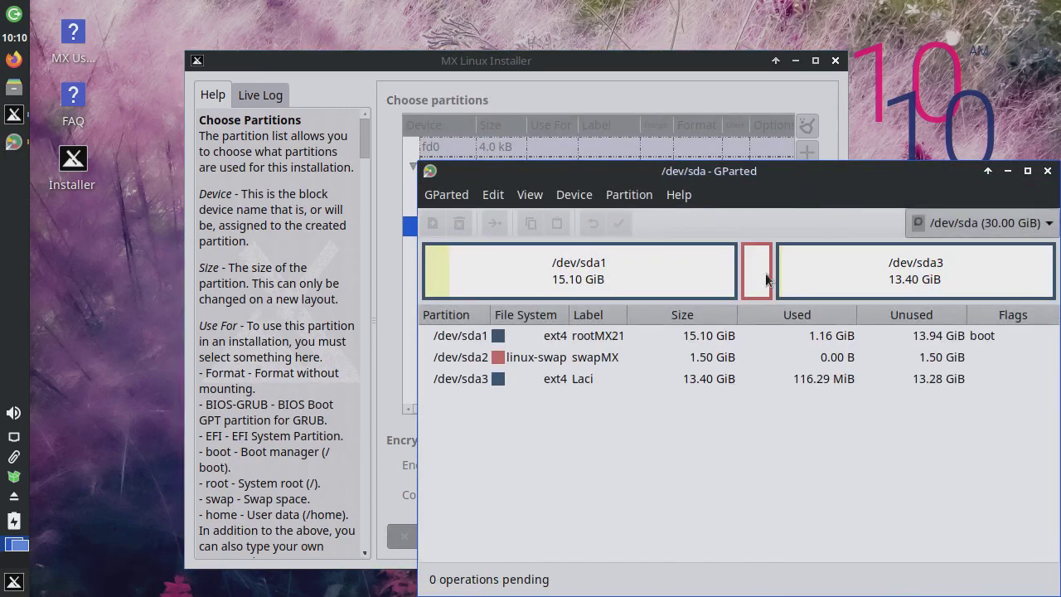
left_click_drag(766, 151, 674, 108)
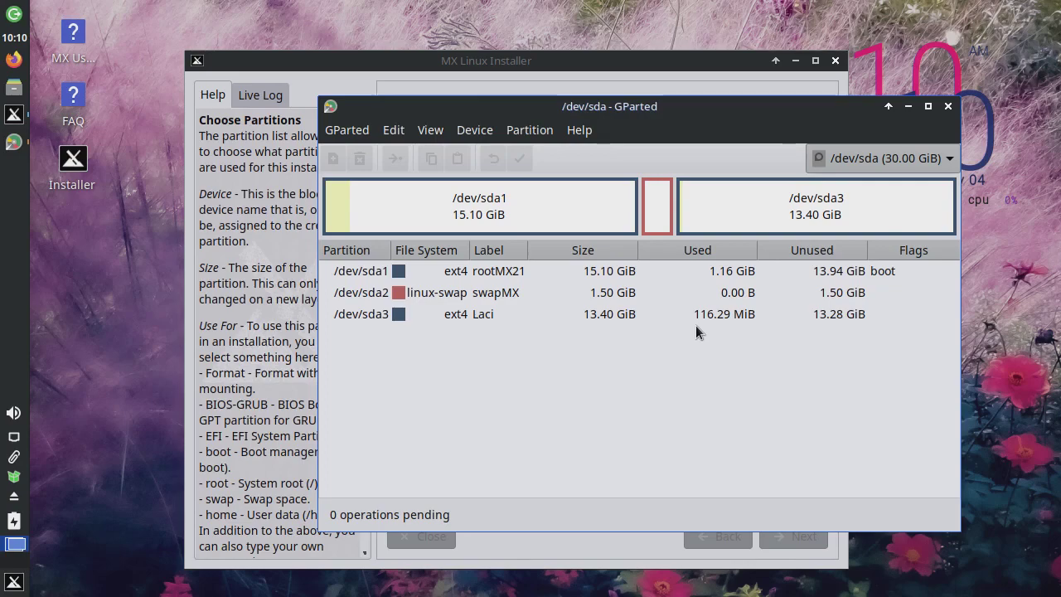
left_click(490, 314)
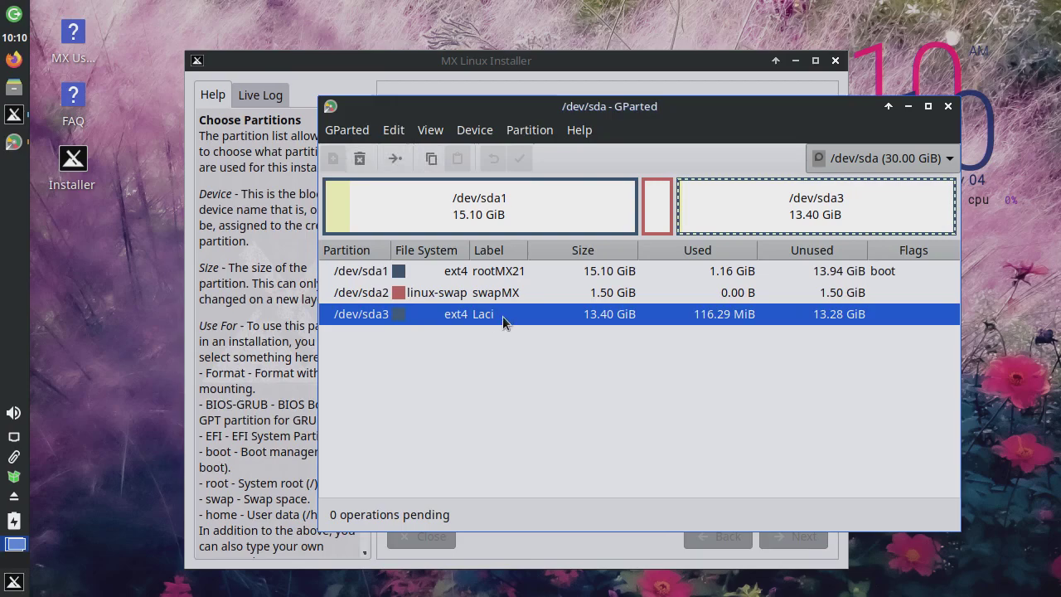
Step: Delete /dev/sda3 and queue a new 13.40 GiB ext4 partition labelled 'Home' in its place
right_click(502, 316)
left_click(617, 270)
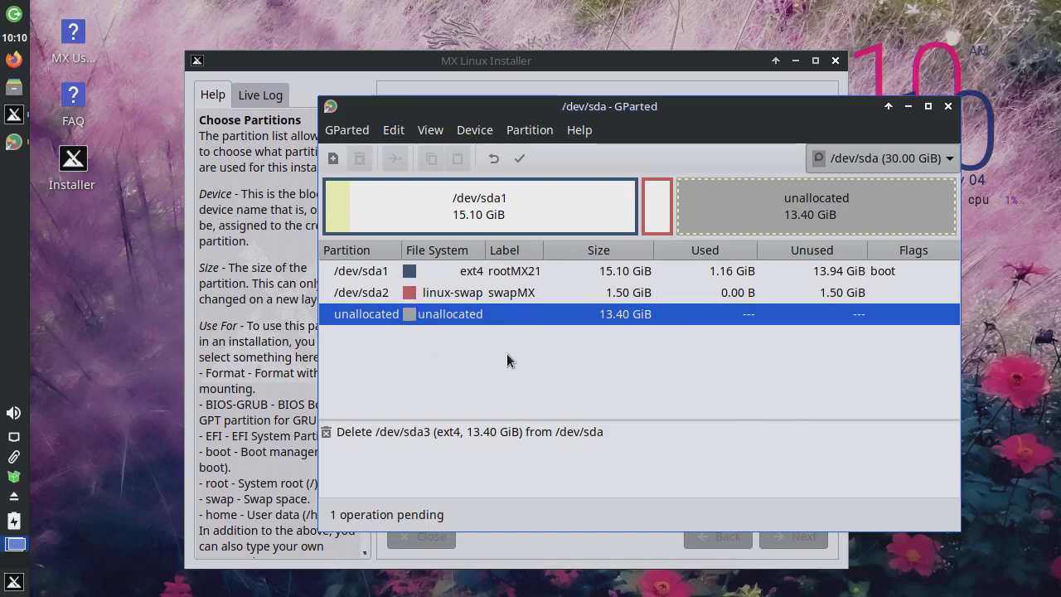
key("Insert")
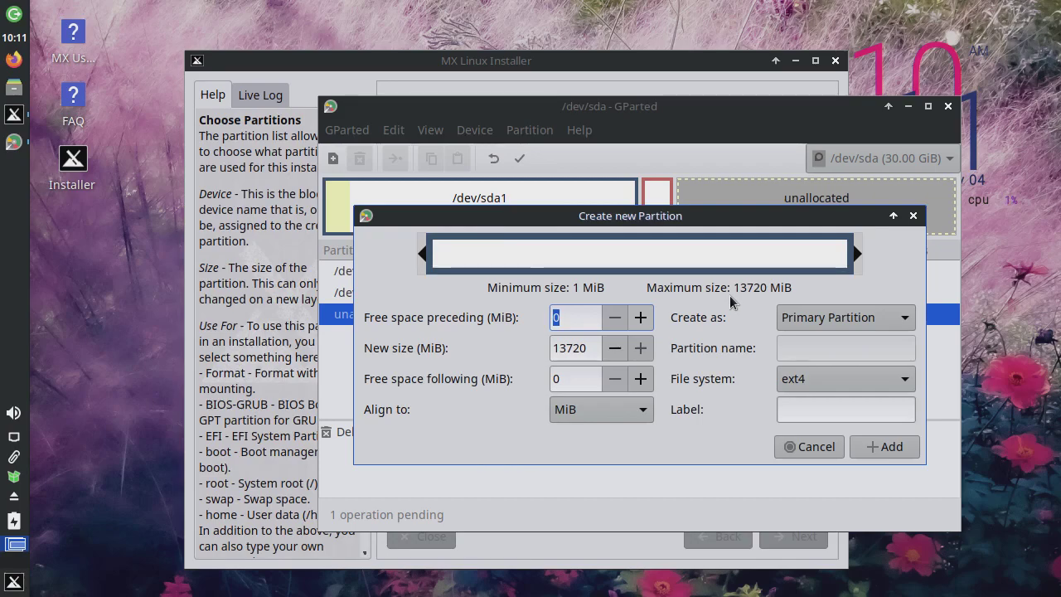
left_click(804, 408)
type("Home")
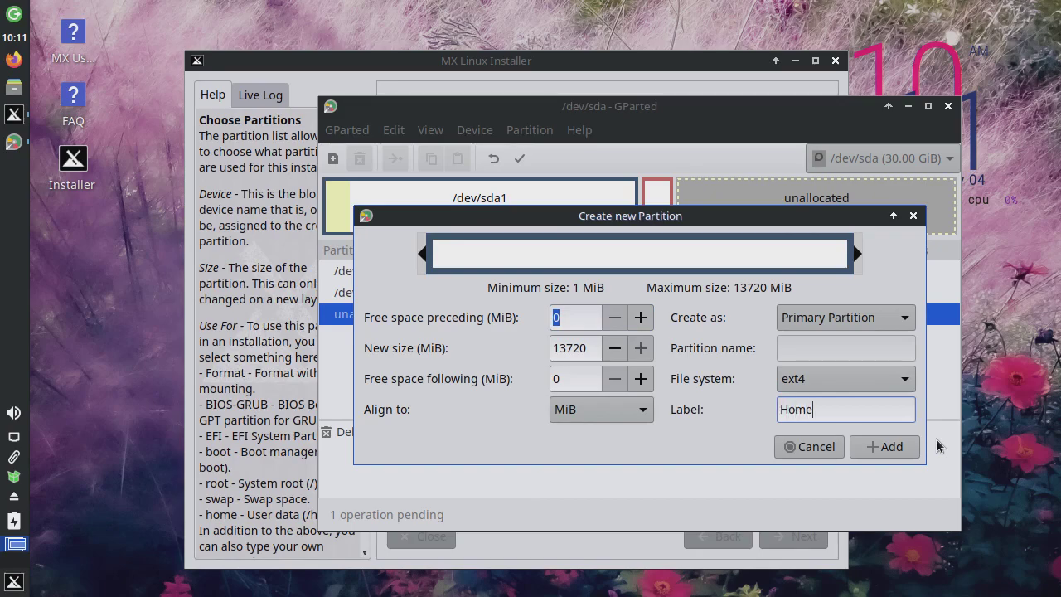
left_click(890, 446)
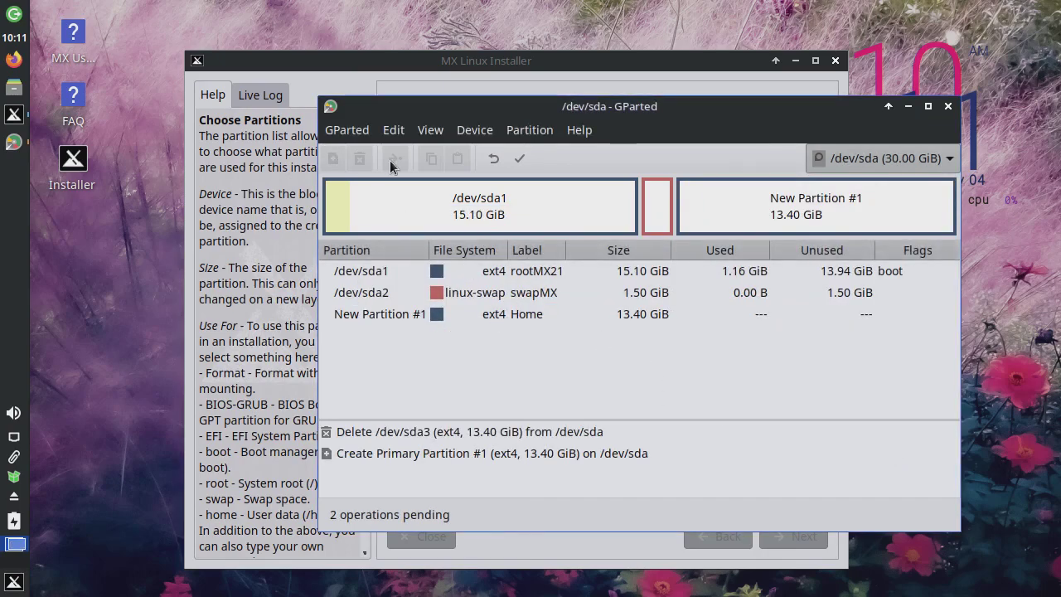
left_click(394, 129)
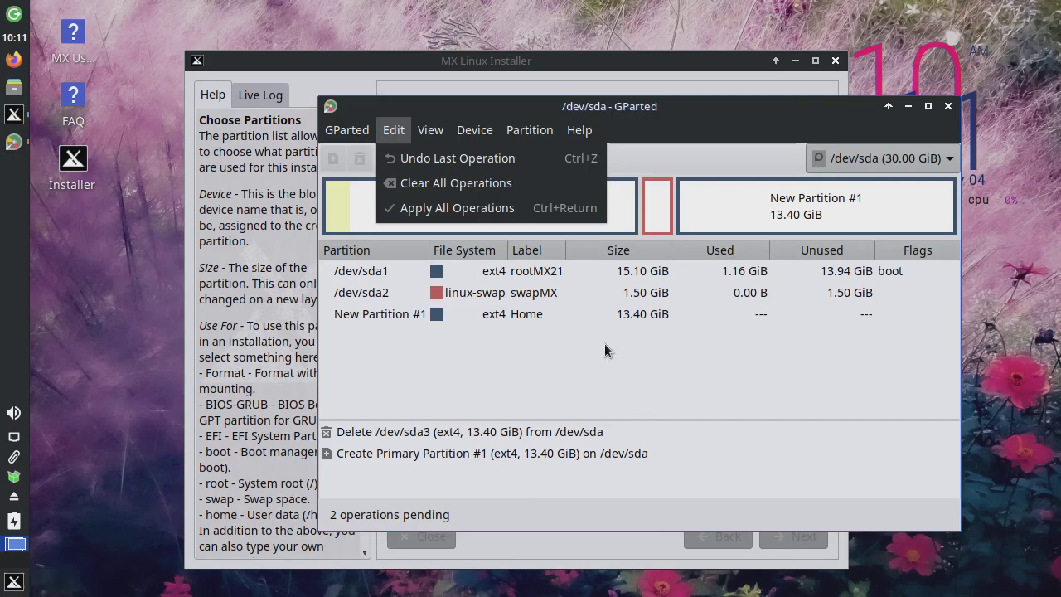
Step: Apply all queued GParted operations and close the completion report
left_click(457, 207)
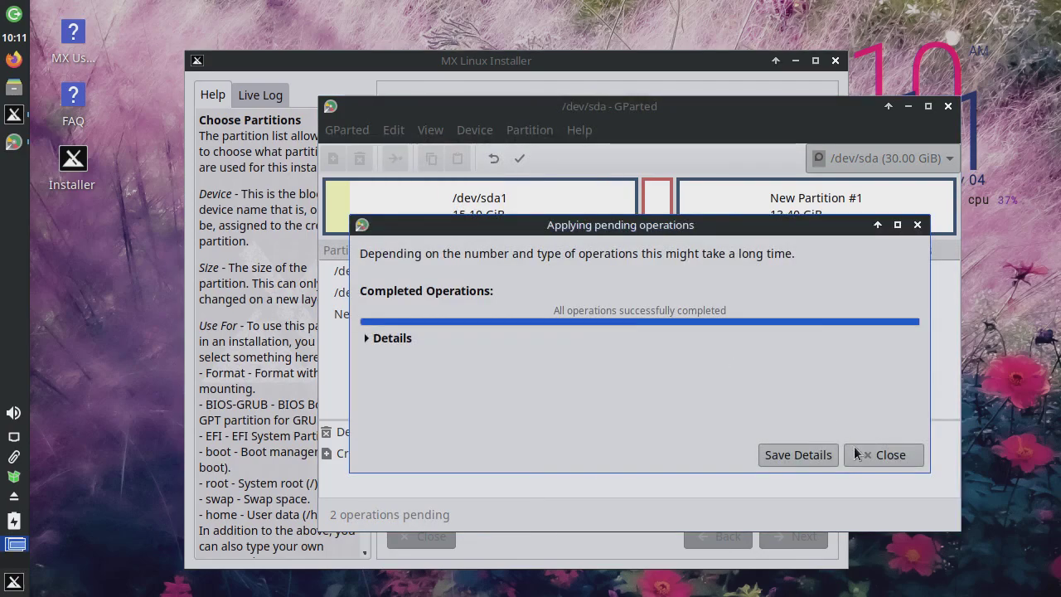
left_click(882, 454)
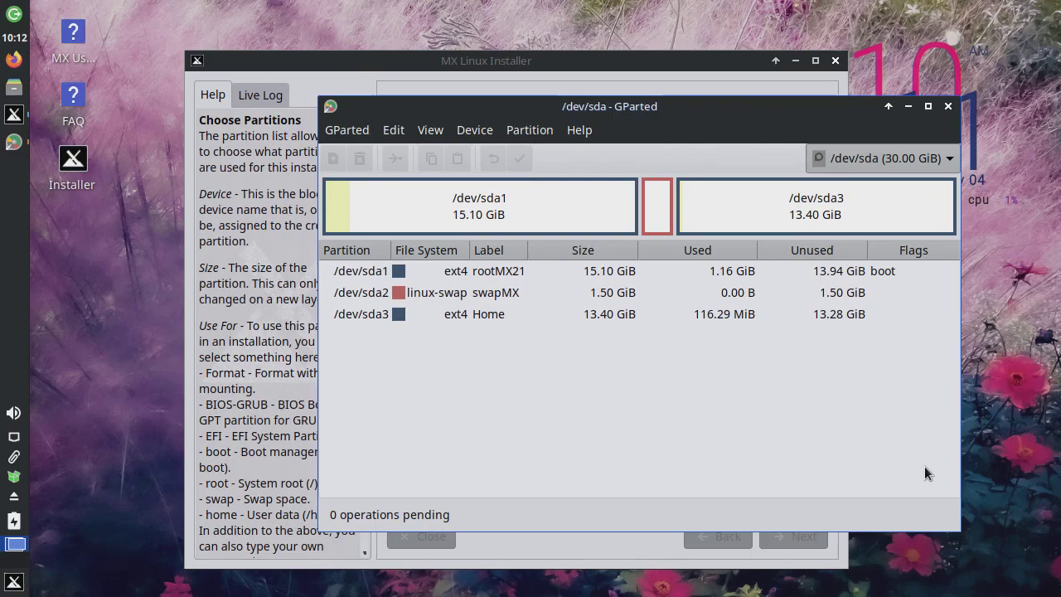
Step: Back in the installer, set sda1 to root, sda2 to swap, and sda3 to home
left_click(947, 106)
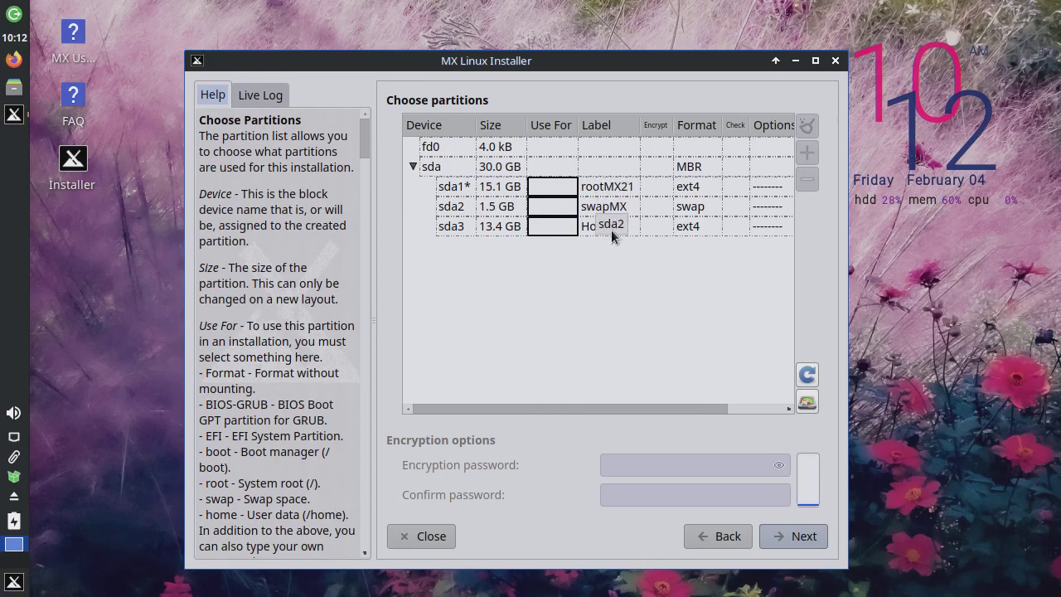
left_click(549, 189)
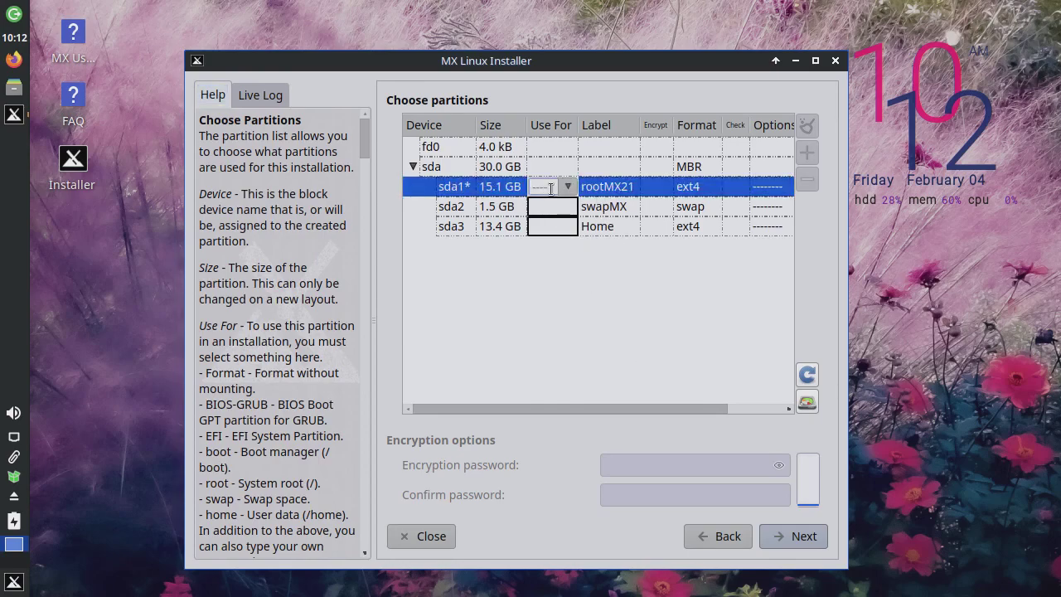
left_click(566, 188)
left_click(546, 231)
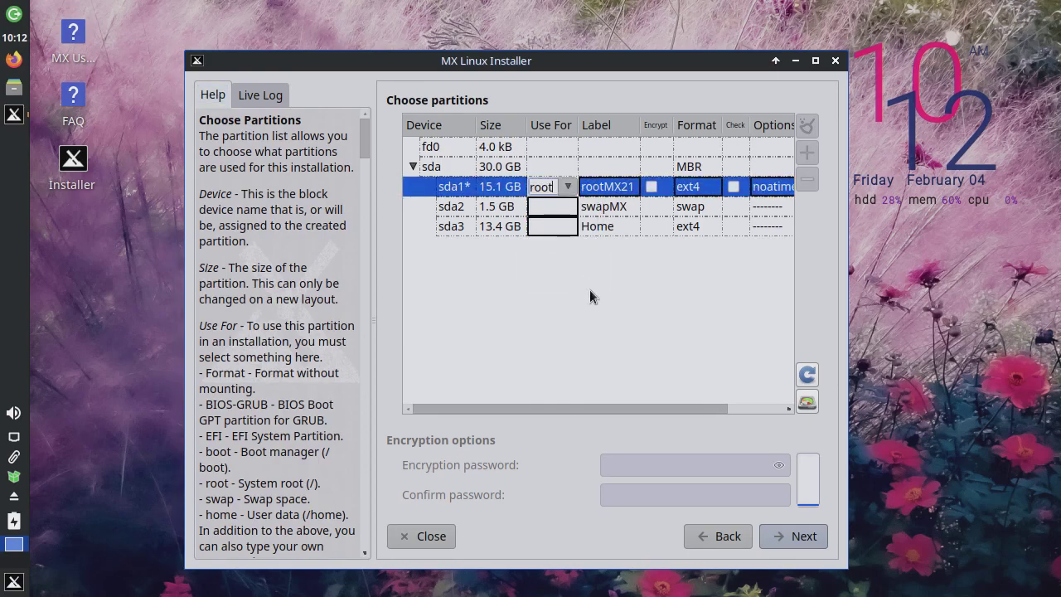
left_click(561, 209)
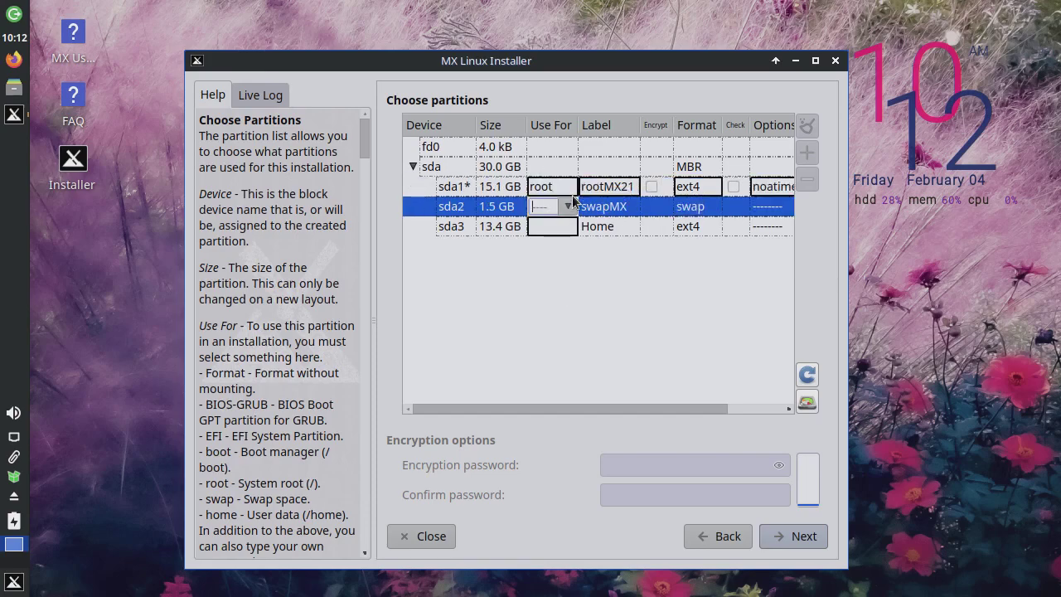
left_click(568, 207)
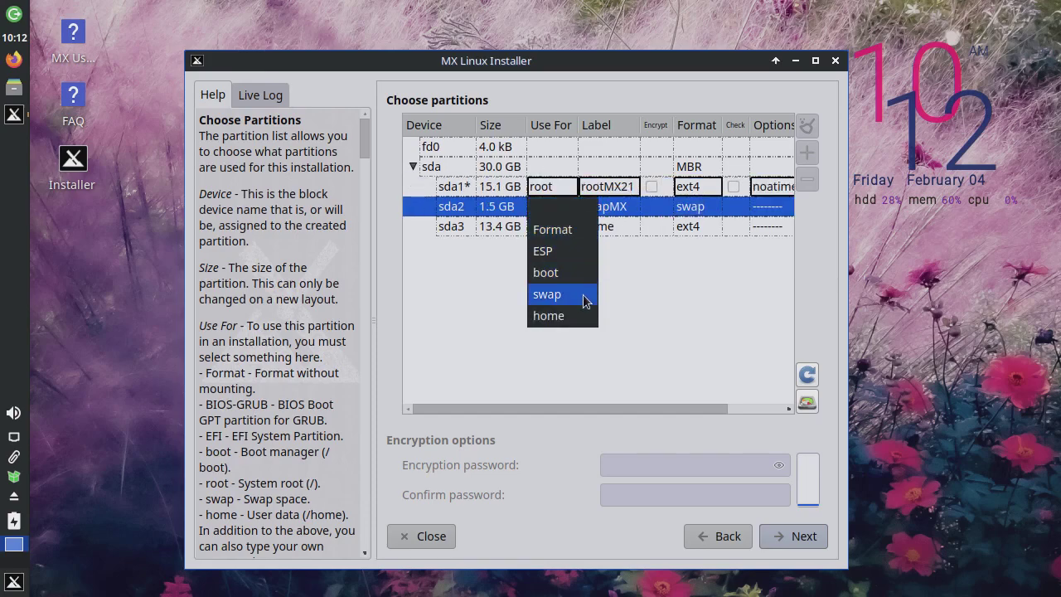
left_click(582, 294)
left_click(557, 229)
left_click(568, 227)
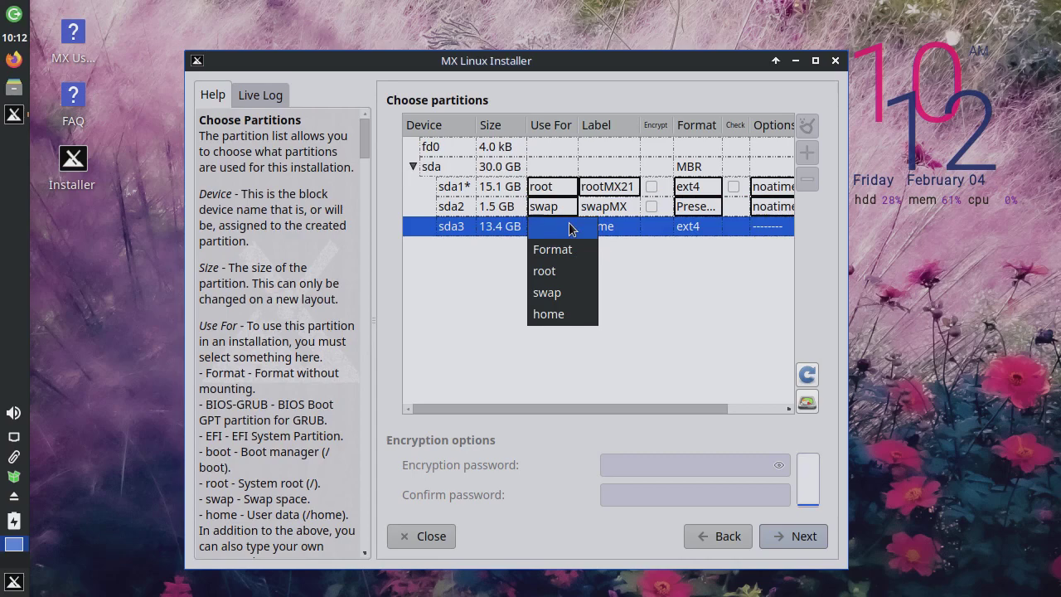
left_click(548, 314)
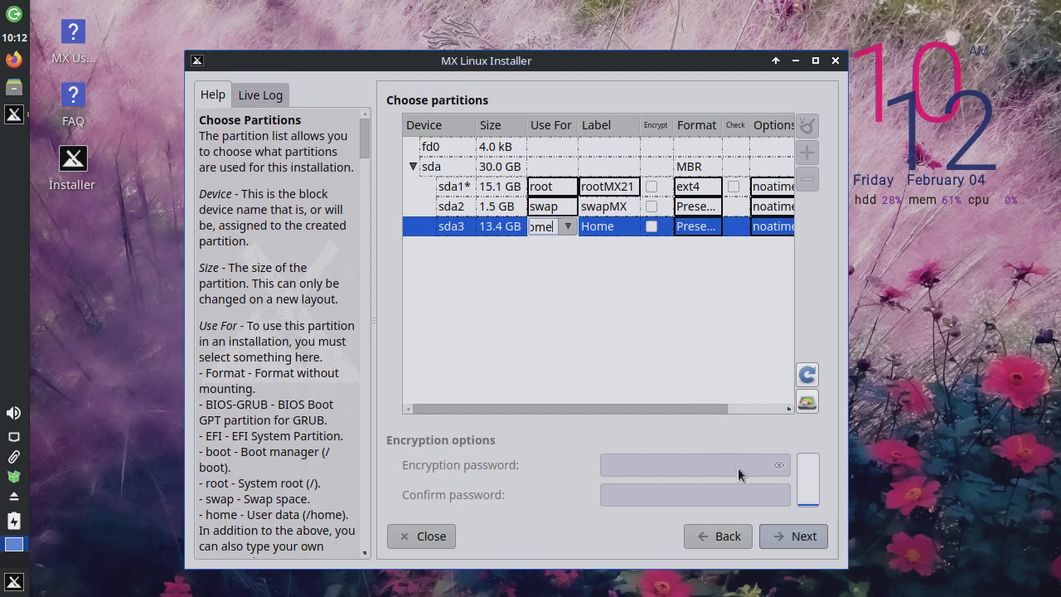
left_click(617, 267)
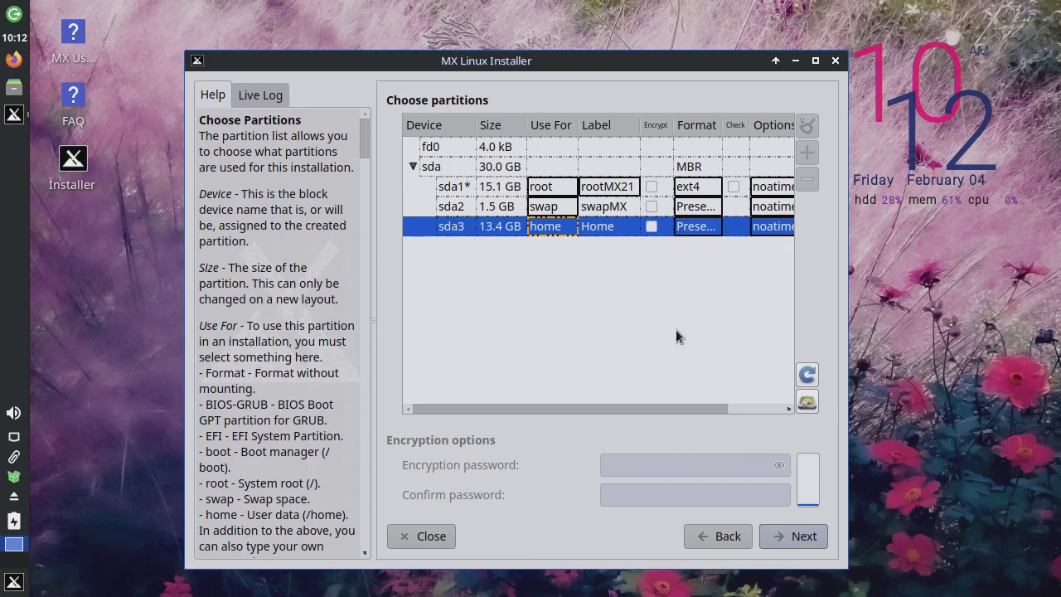
Step: Confirm the partition changes so the MX Linux system starts copying to disk
left_click(791, 539)
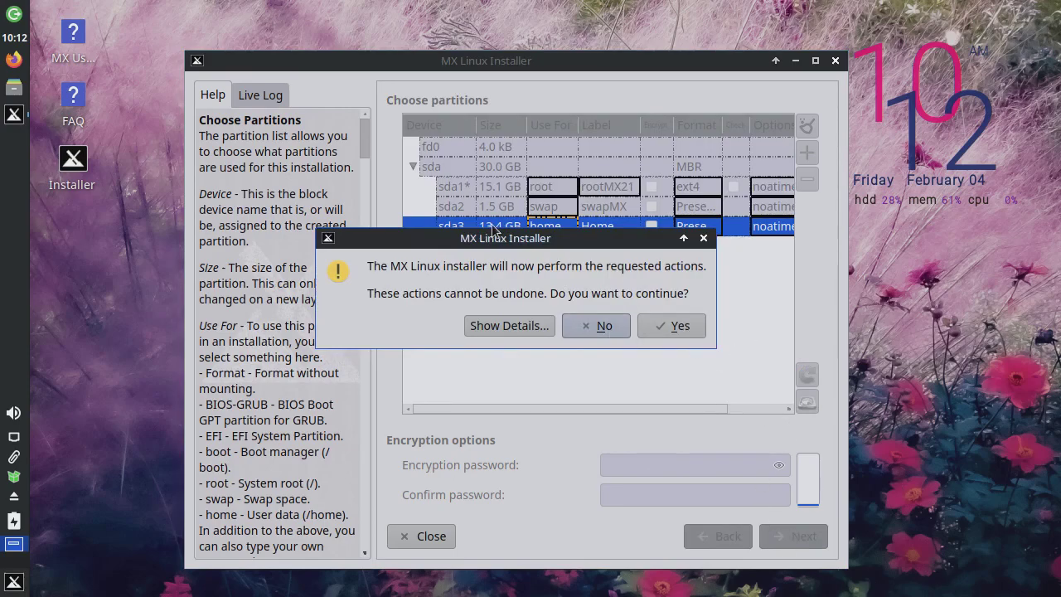
left_click_drag(489, 240, 562, 300)
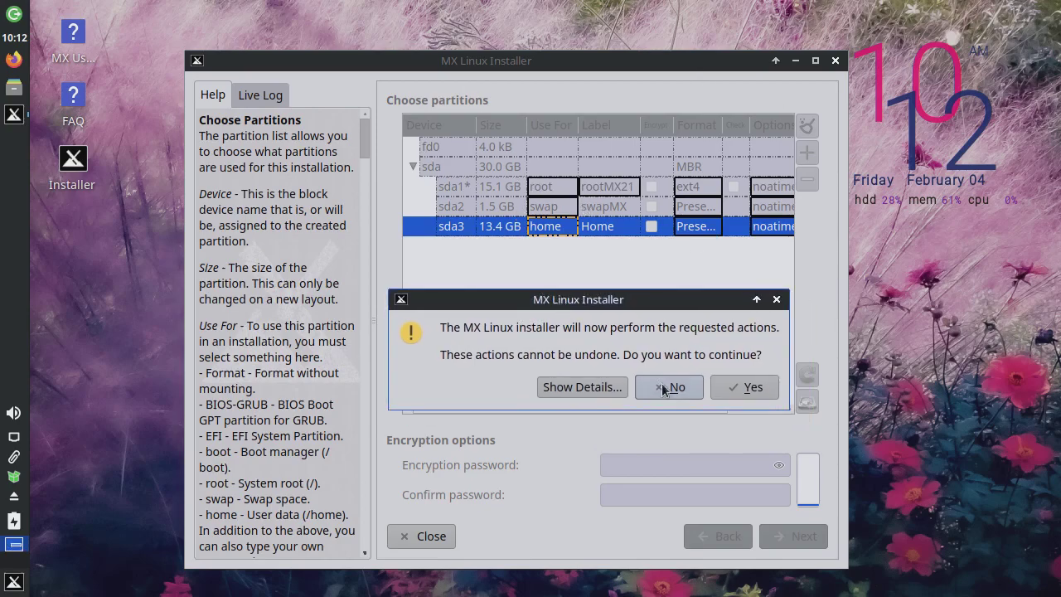
left_click(743, 386)
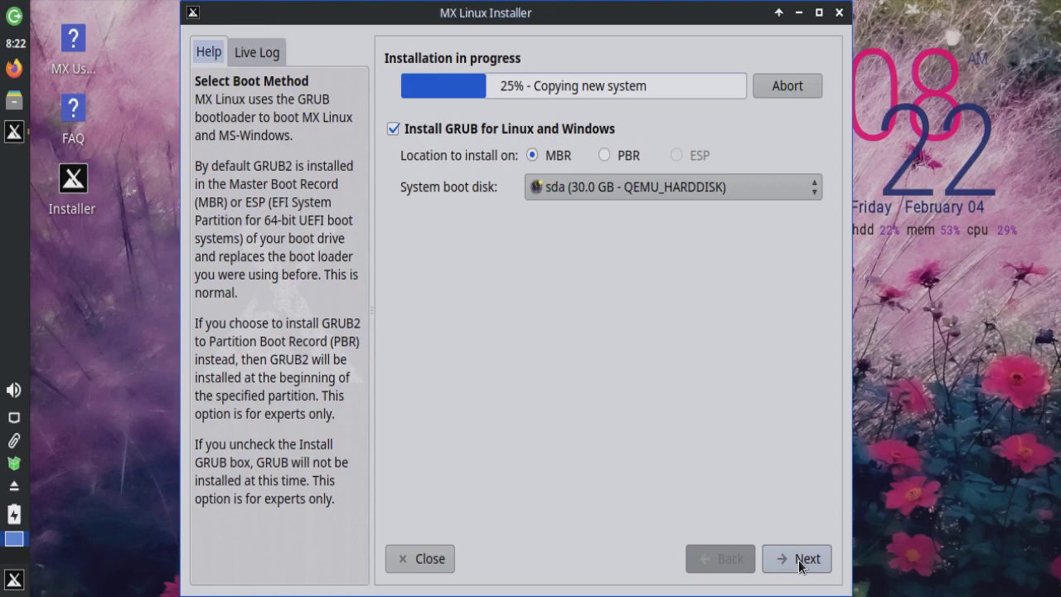
Step: Accept the boot loader settings, keep computer name mx, and disable SaMBa networking
left_click(800, 564)
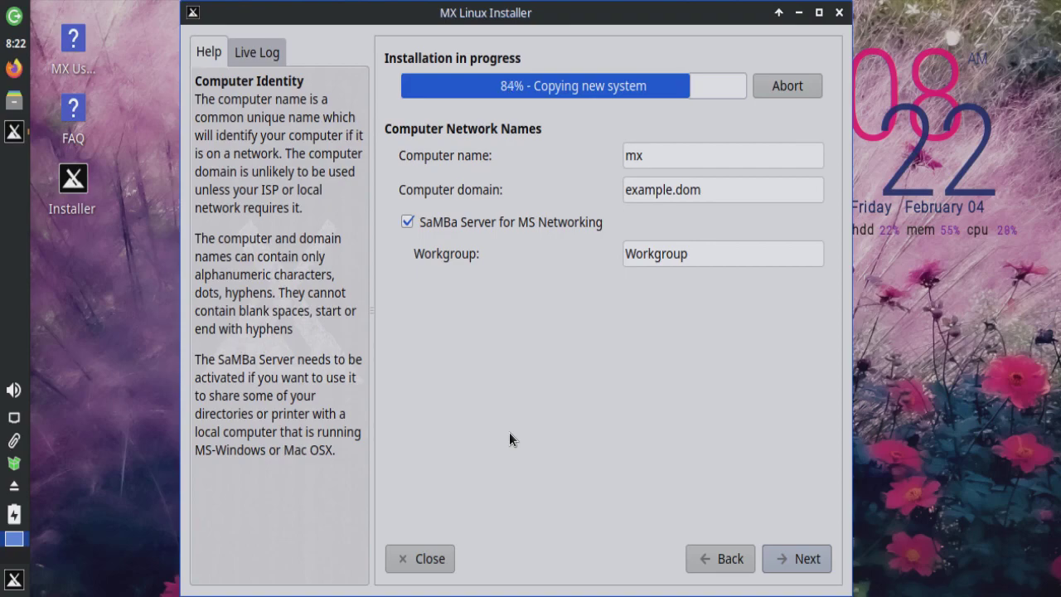
left_click(408, 222)
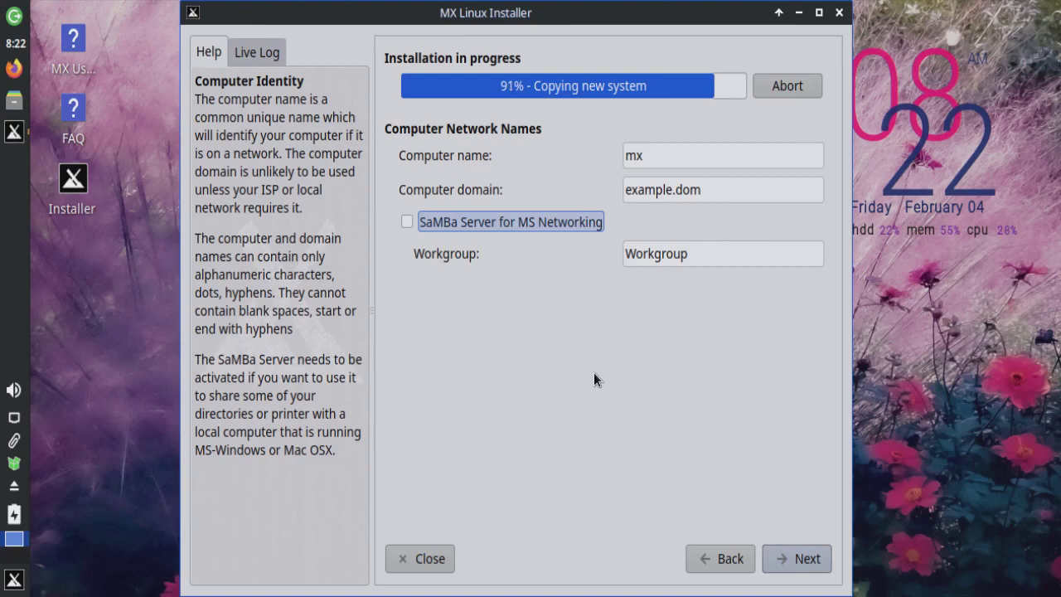
left_click(806, 559)
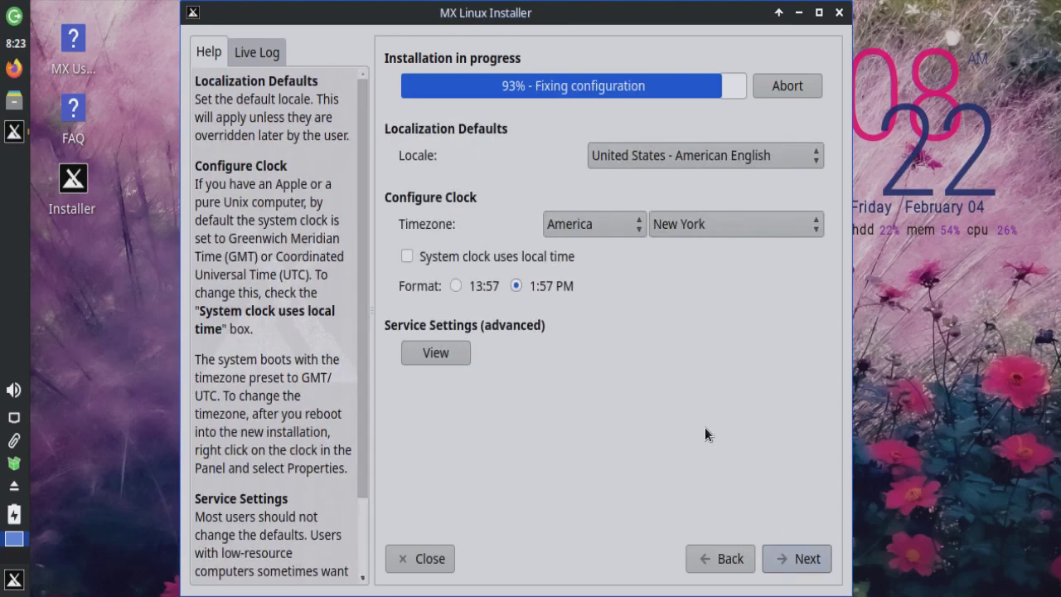
Step: Set the locale to Magyarország - magyar and timezone to Europe/Budapest, then view the service settings
left_click(686, 153)
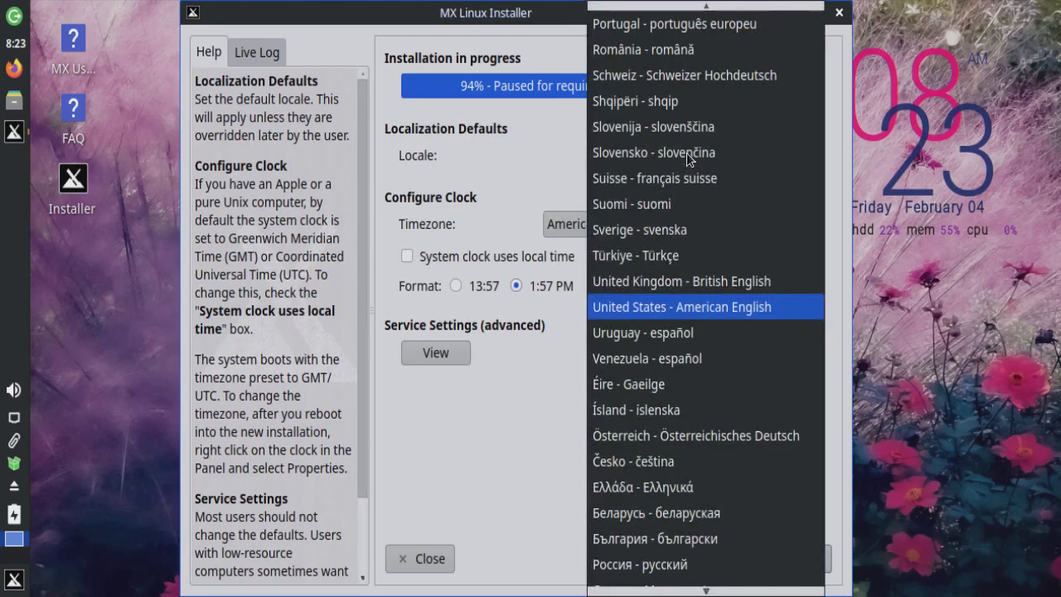
scroll(660, 368, "up", 8)
left_click(662, 384)
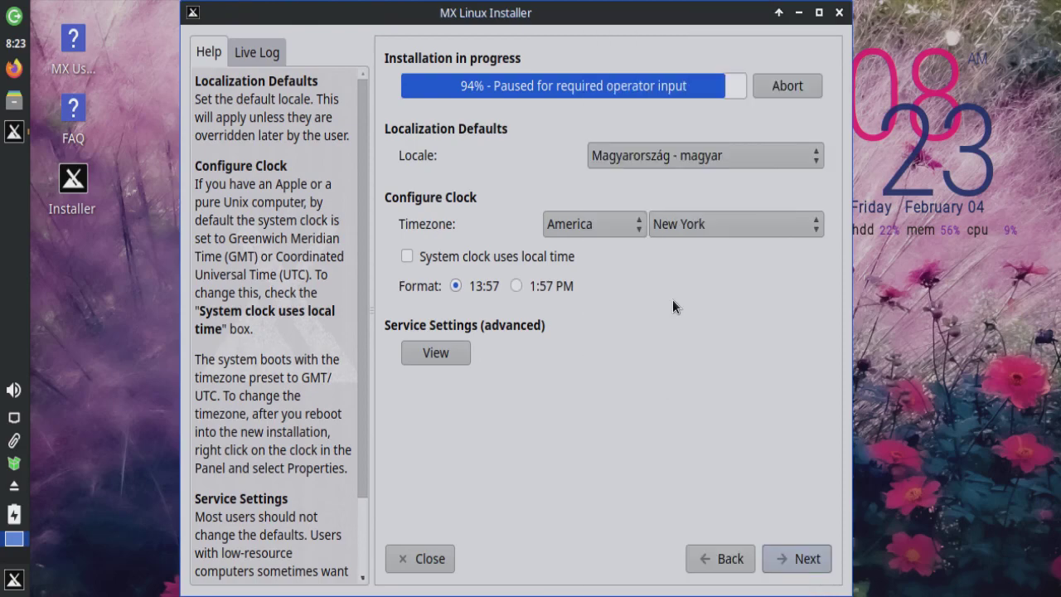
left_click(592, 225)
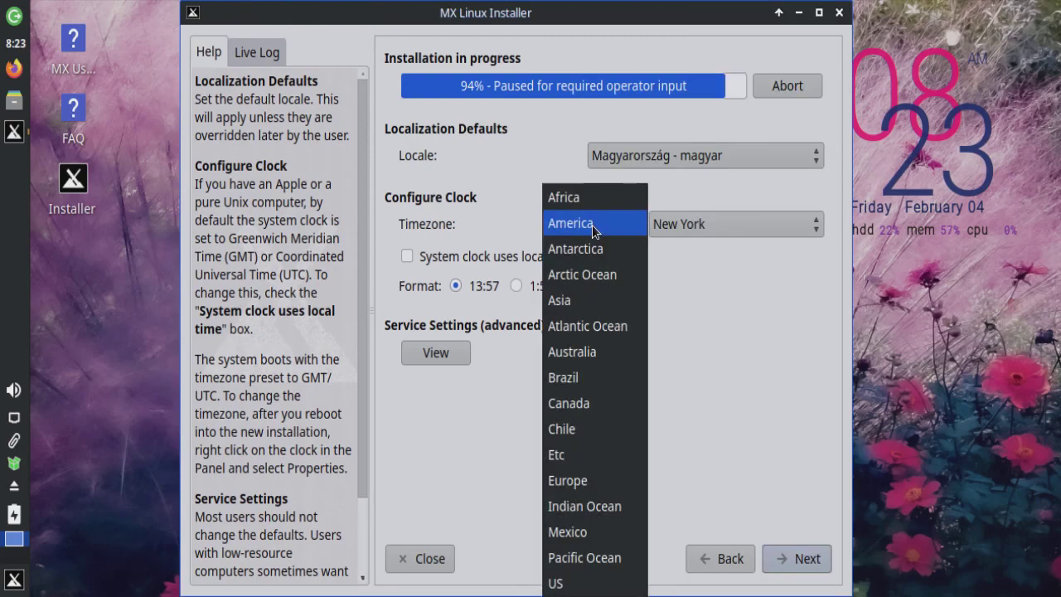
left_click(595, 479)
left_click(748, 227)
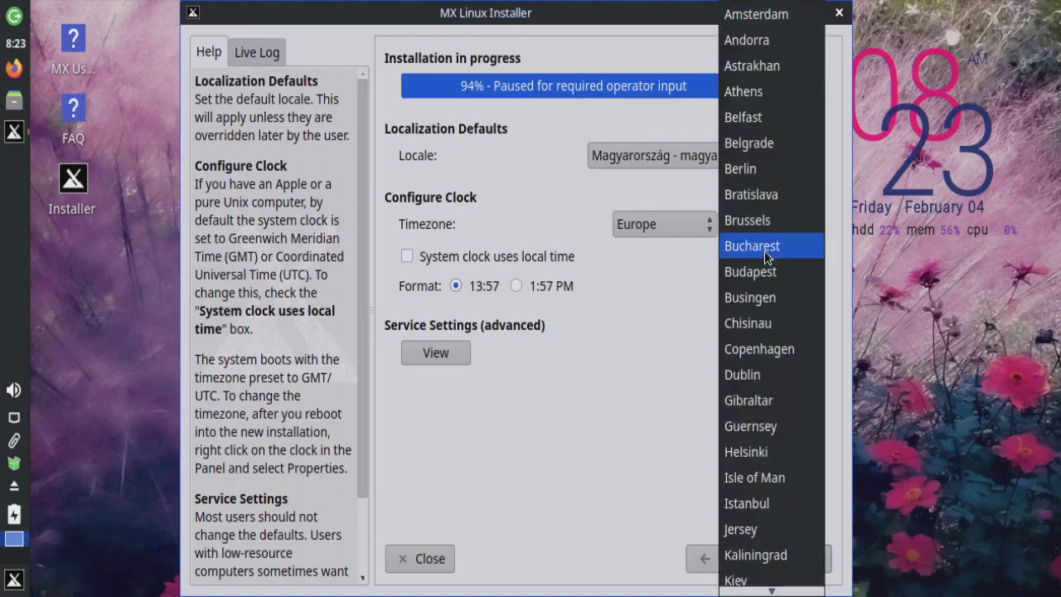
left_click(756, 279)
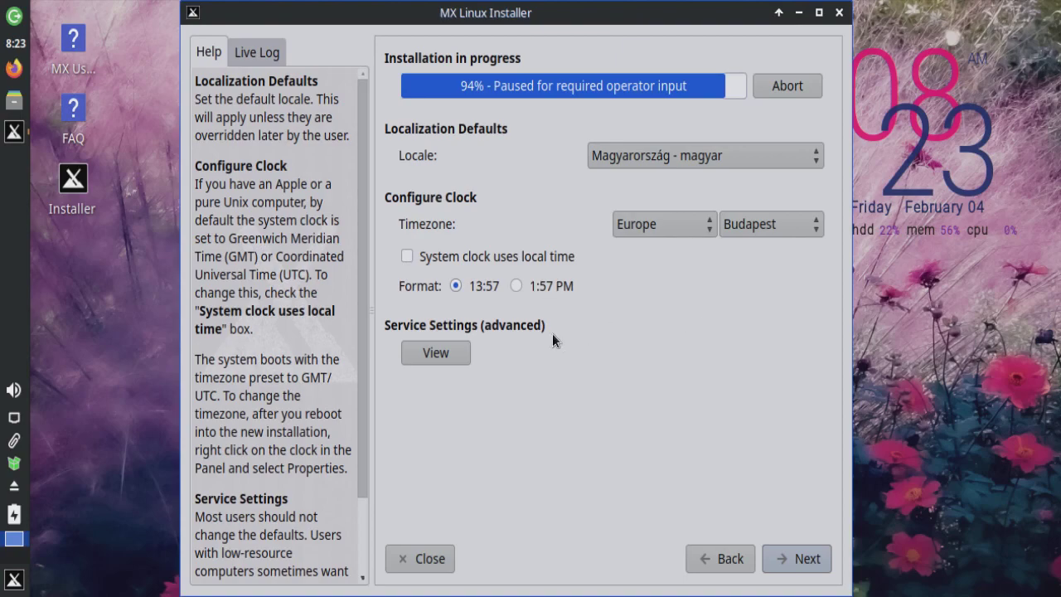
left_click(430, 352)
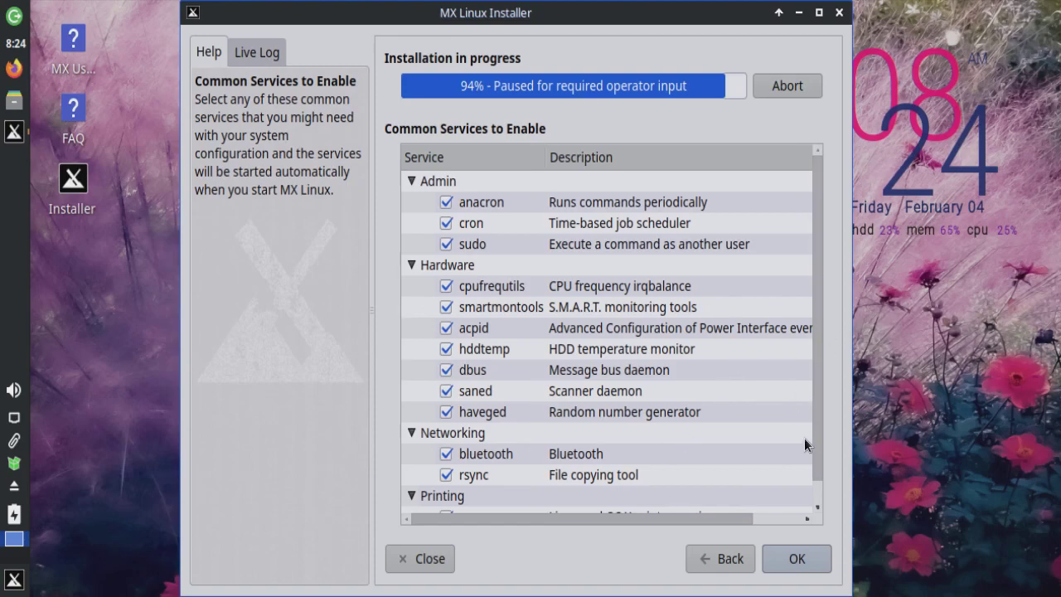
Step: Review the Common Services list, leaving every service including cups checked, and accept it
scroll(812, 497, "down", 1)
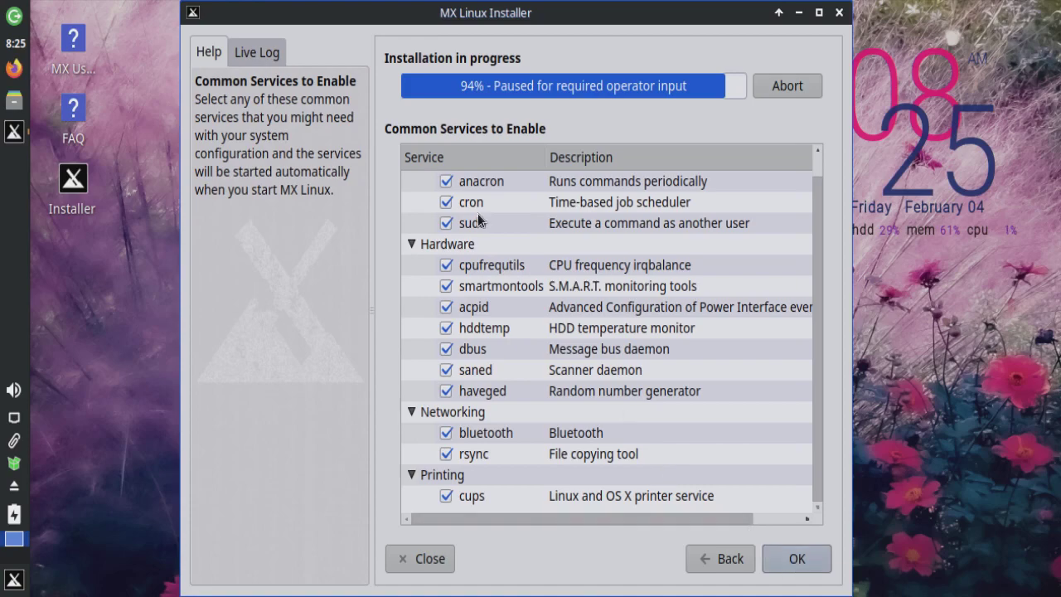
left_click(793, 560)
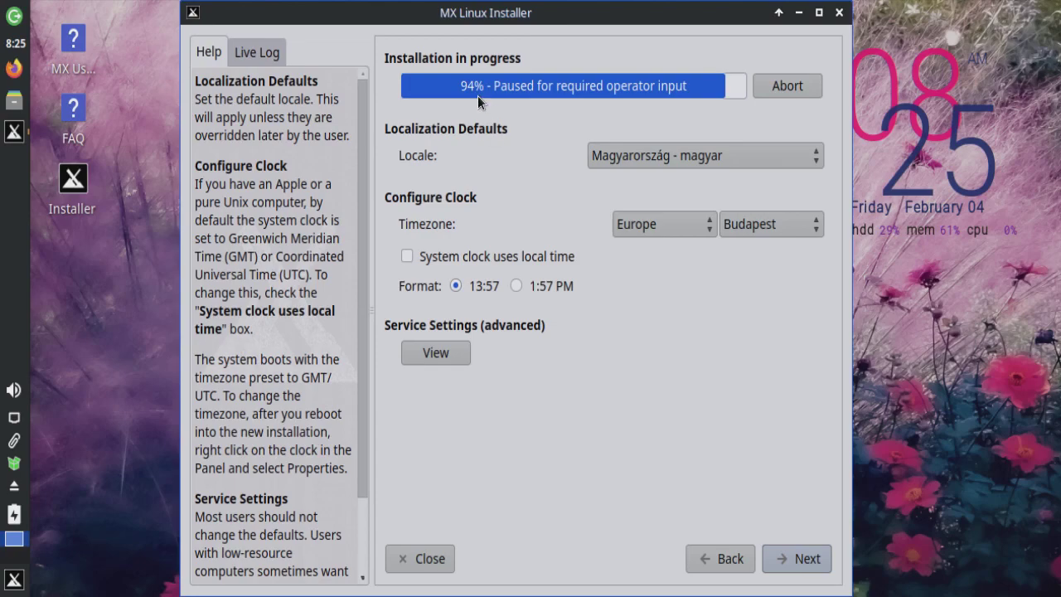
Step: Accept the default locale and clock settings and continue to the user account page
left_click(804, 561)
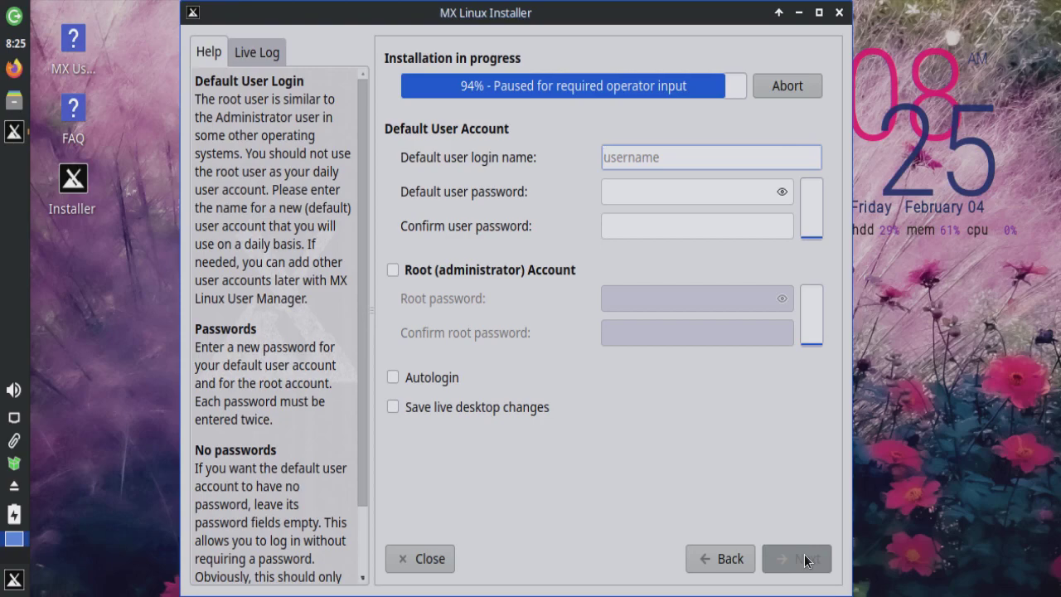
Step: Enter the default user's login name, type and confirm the user password, and enable the root account
type("laci")
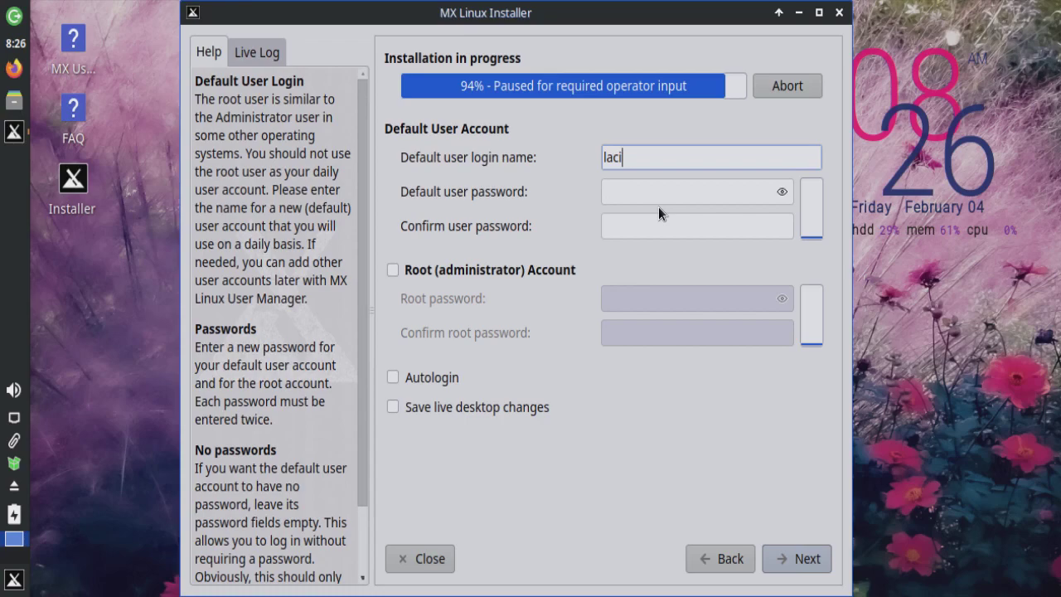
left_click(661, 192)
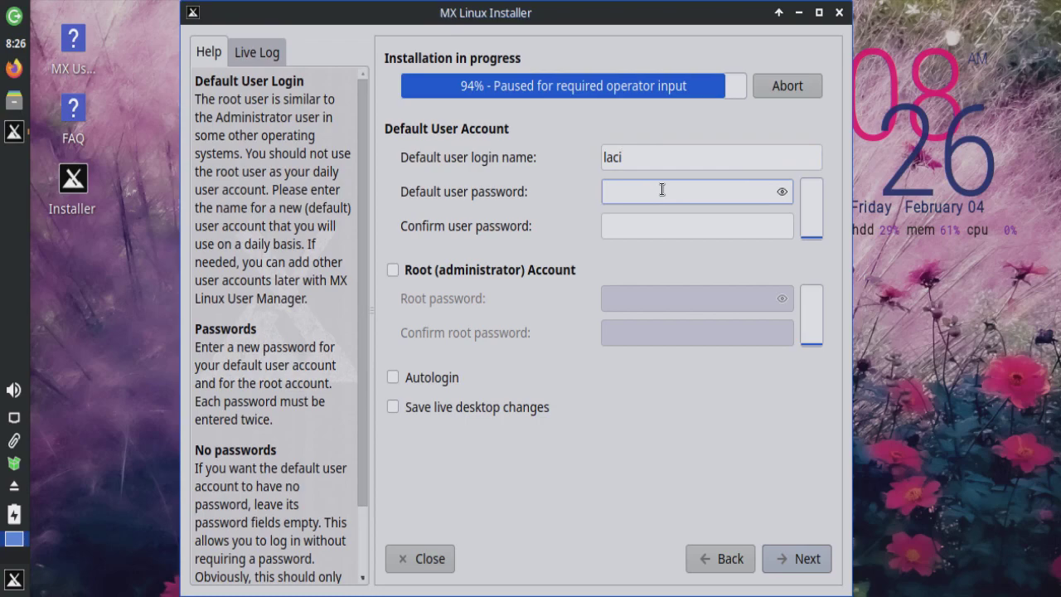
type("123")
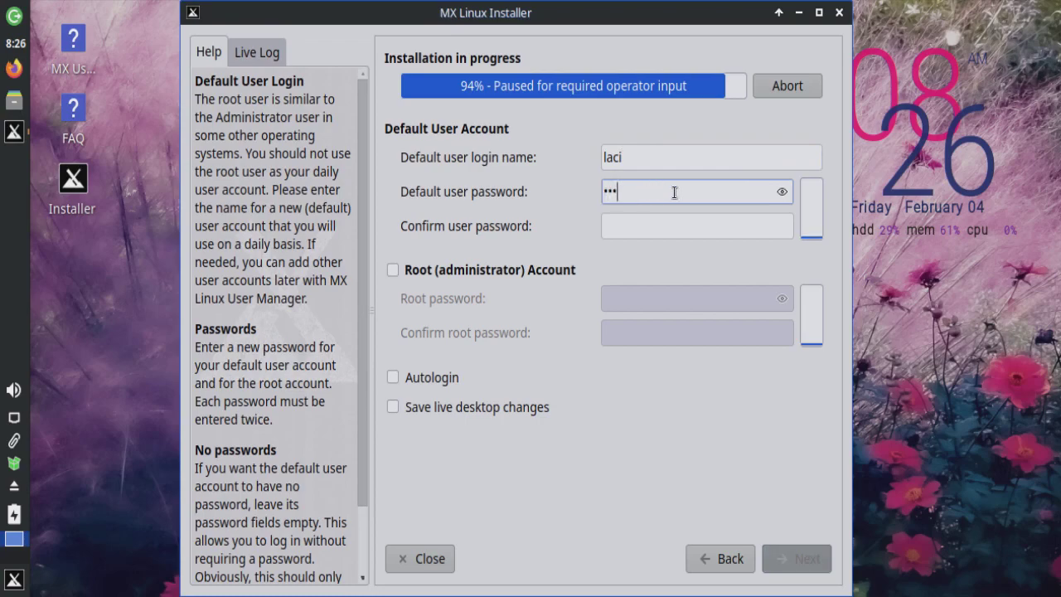
left_click(782, 191)
left_click(643, 225)
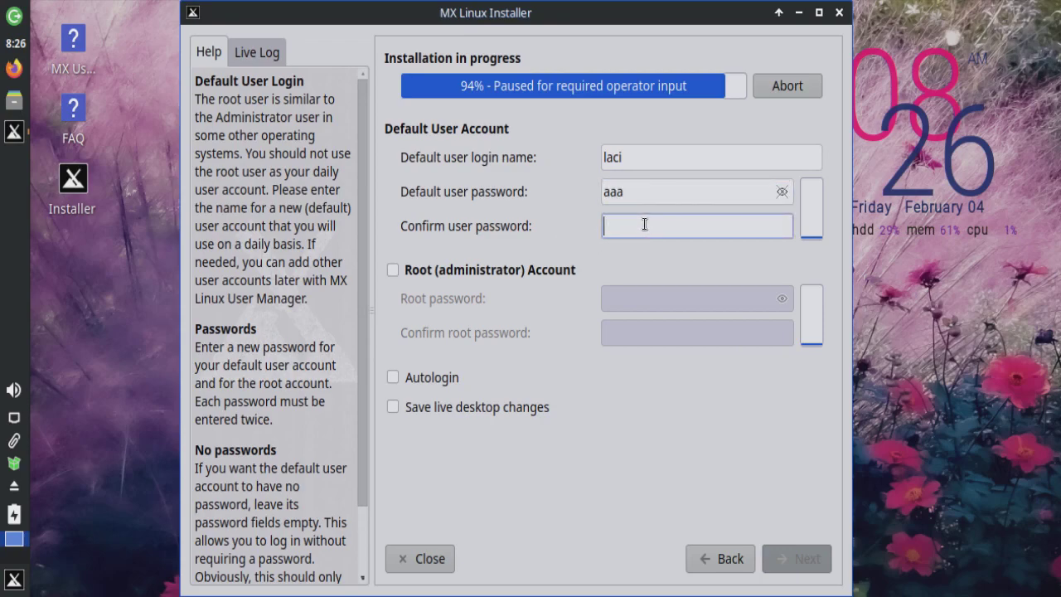
type("aaa")
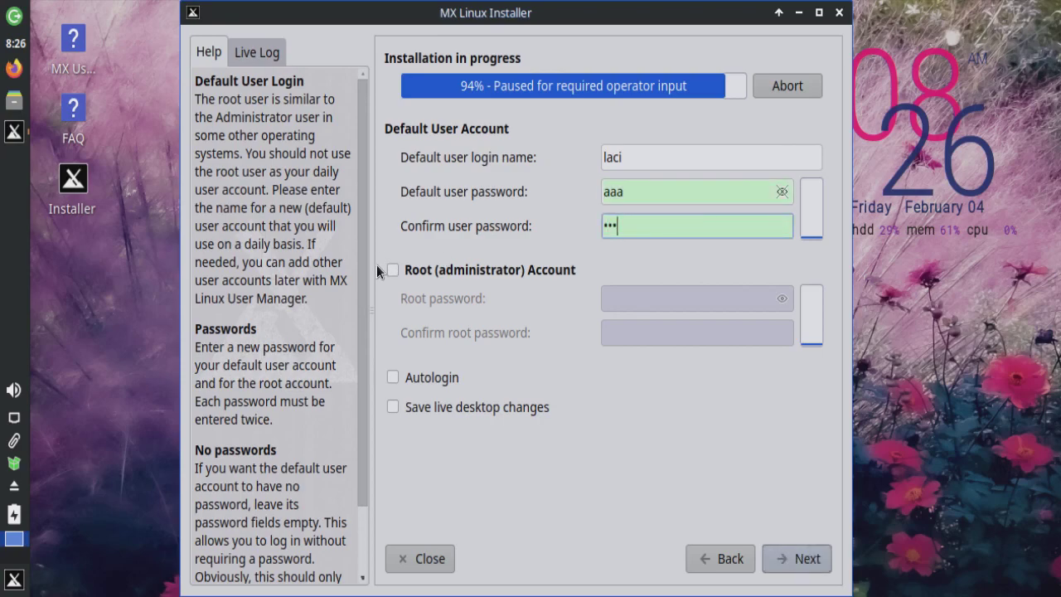
left_click(386, 267)
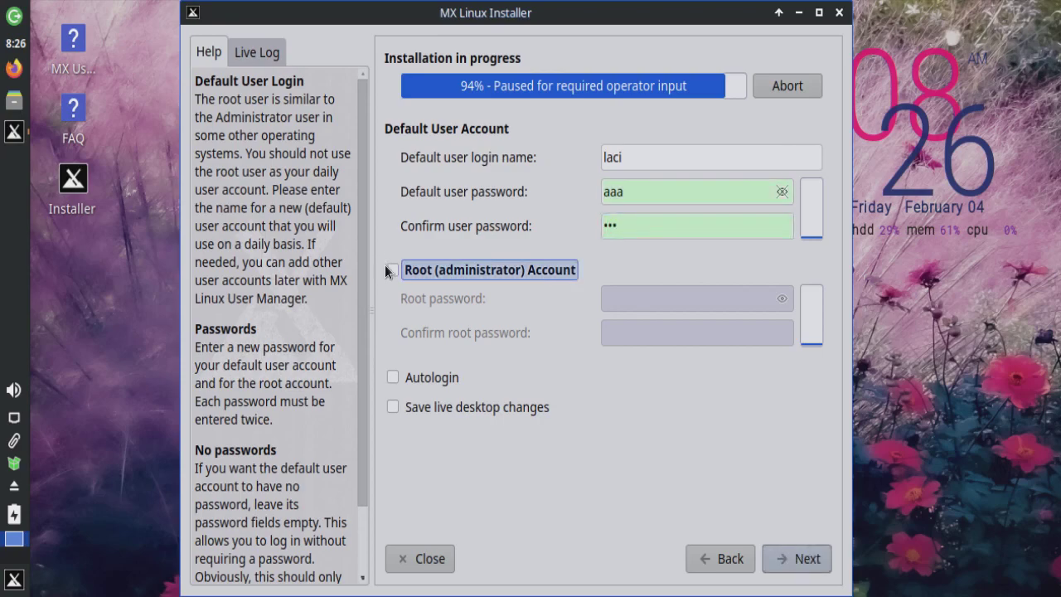
Step: Type the root password, checking it with the show/hide toggle, then move to its confirmation field
left_click(684, 301)
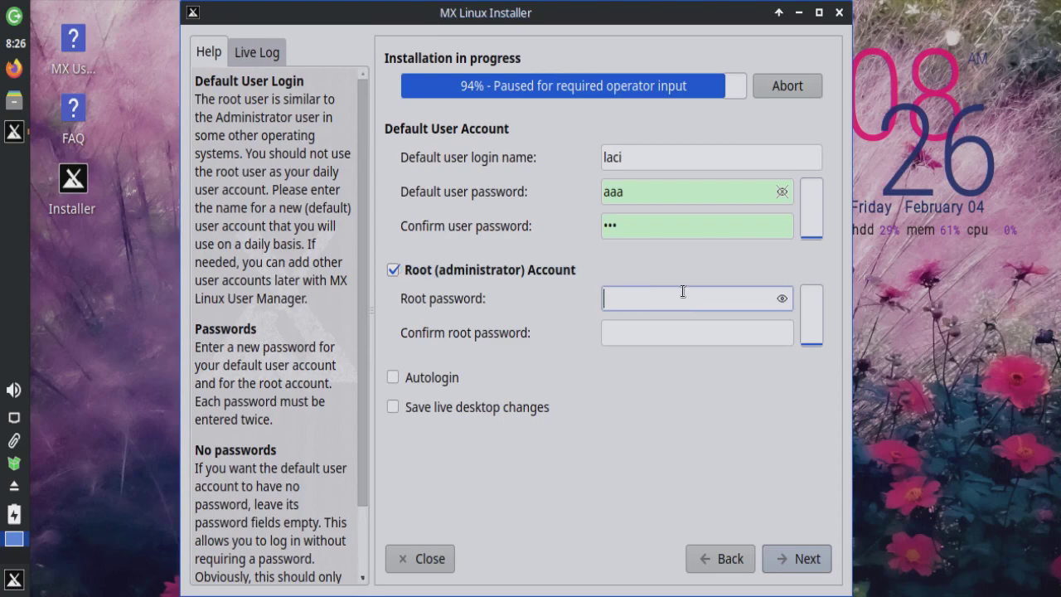
type("aaa")
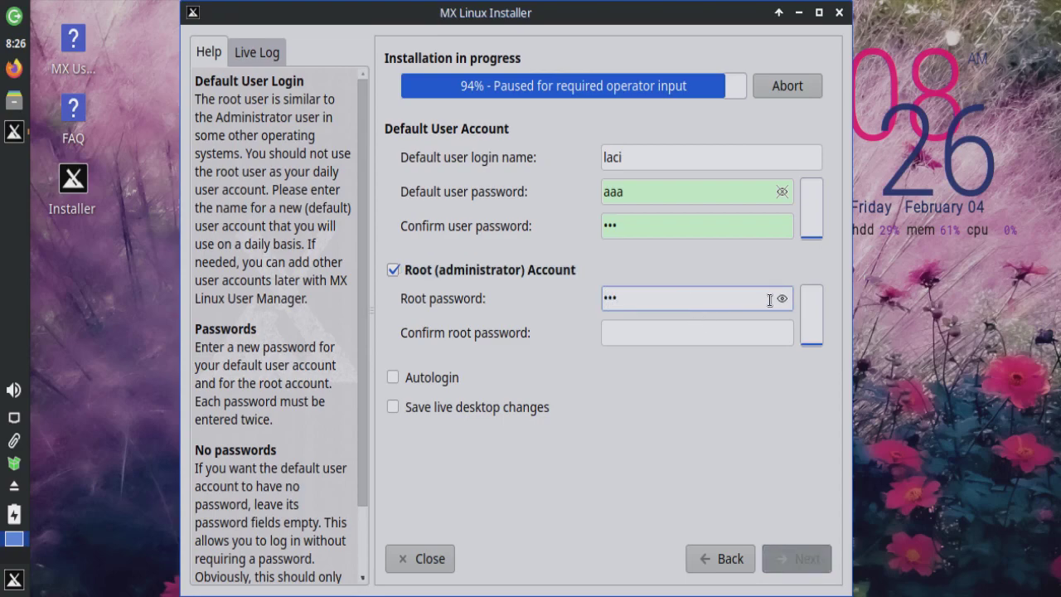
left_click(781, 299)
left_click(780, 299)
left_click(633, 333)
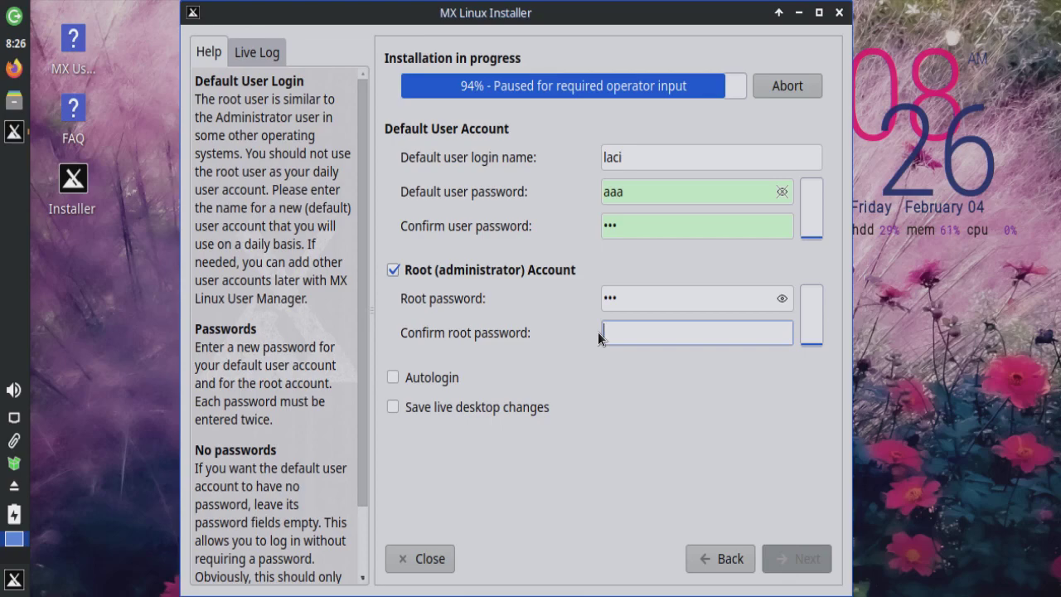
Step: Re-enter the matching root password and proceed so the installation completes
type("aaa")
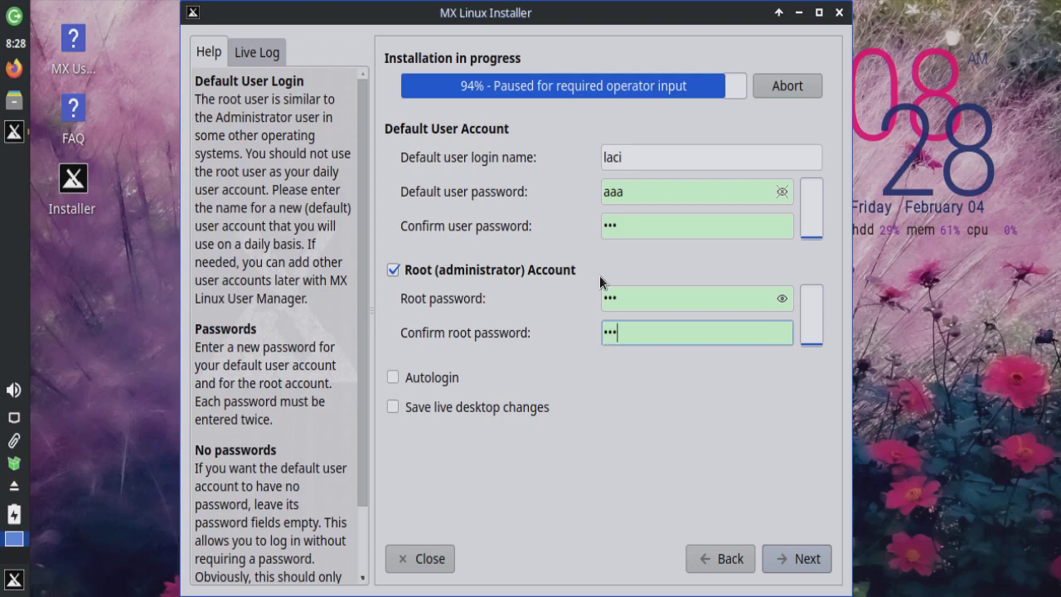
left_click(794, 561)
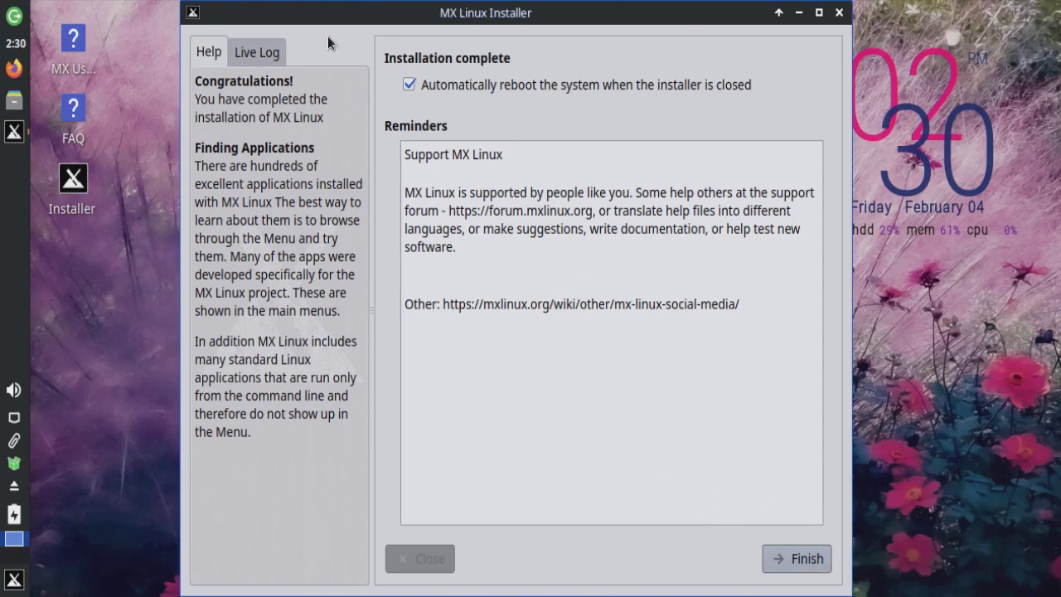
Step: Finish the installer to reboot, then select Boot from Hard Disk in the MX-21 boot menu
left_click(802, 558)
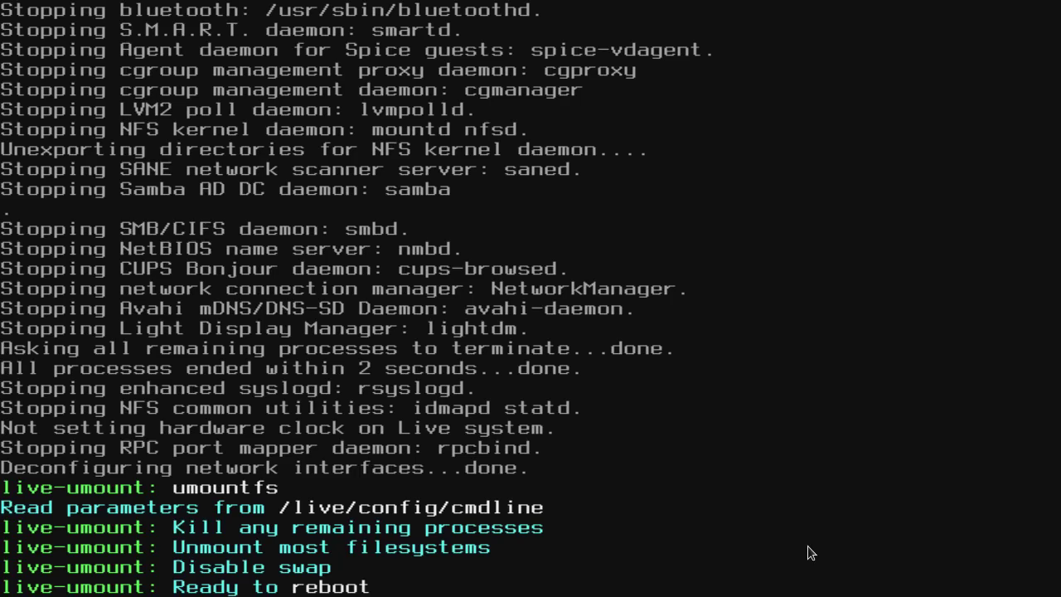
key("Down")
key("Down")
key("Down")
key("Up")
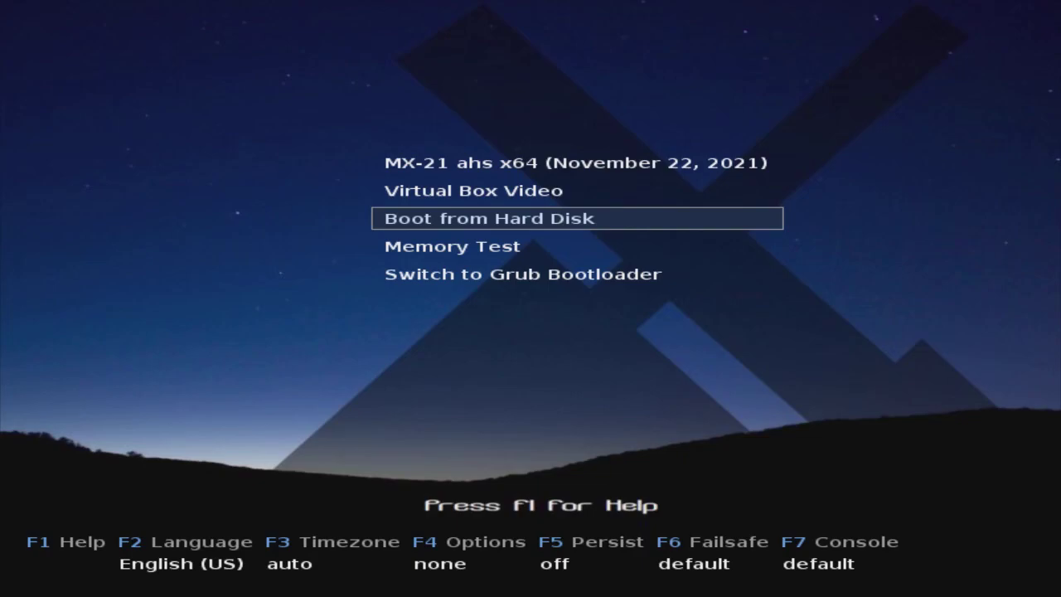
key("Return")
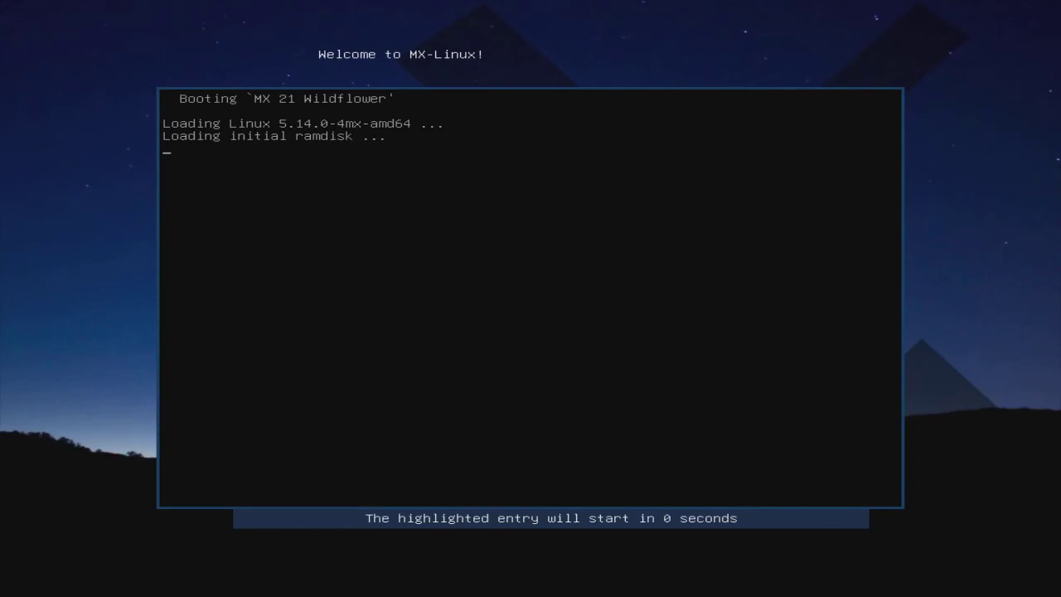